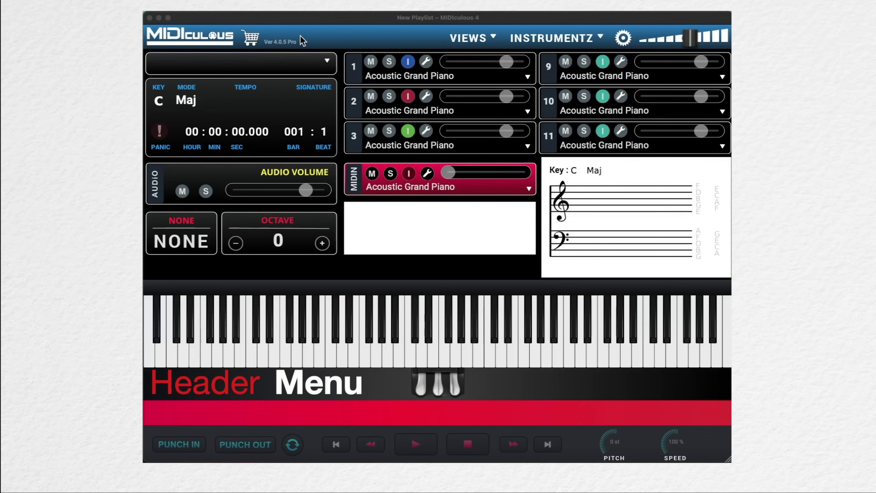
# Review the program's audio output settings and close the settings
pyautogui.click(623, 39)
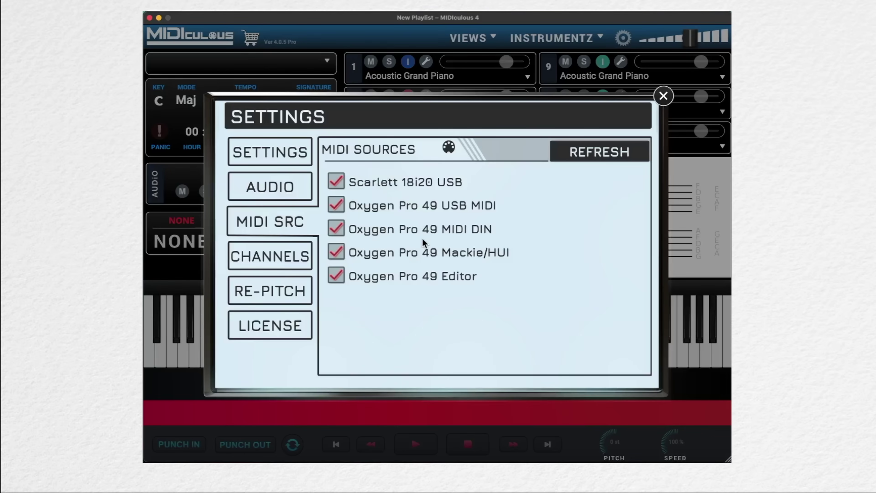
pyautogui.click(289, 196)
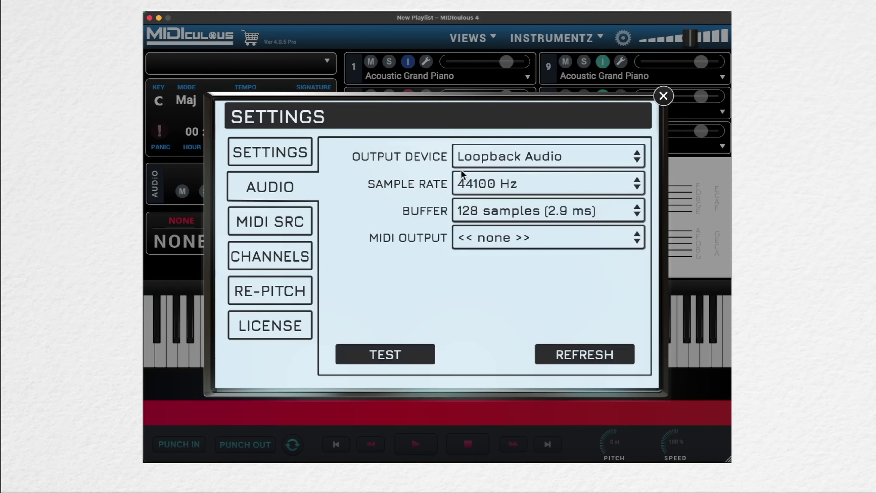
pyautogui.click(663, 96)
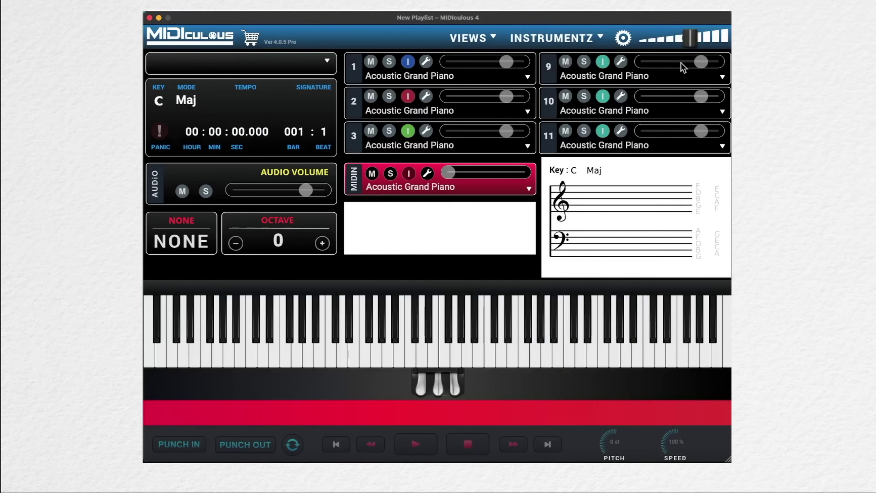
# Lower the master volume slightly and show the INSTRUMENTZ style list
pyautogui.moveTo(691, 41)
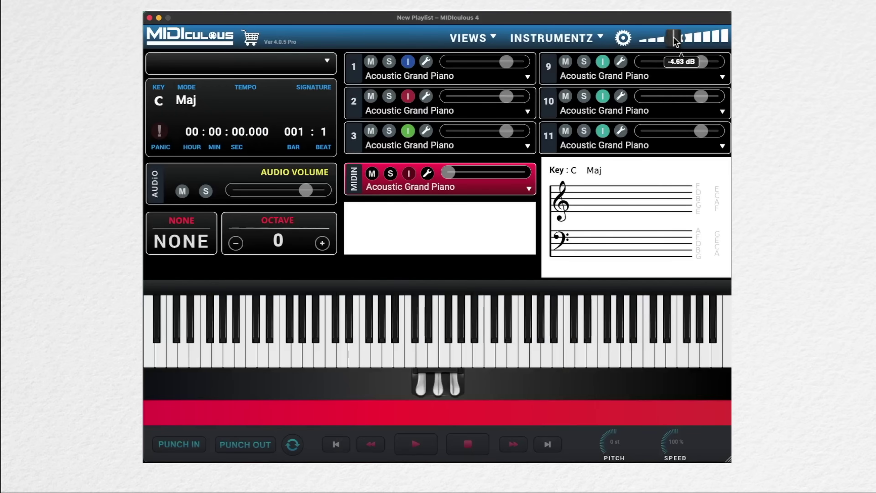
pyautogui.moveTo(687, 37); pyautogui.dragTo(685, 37)
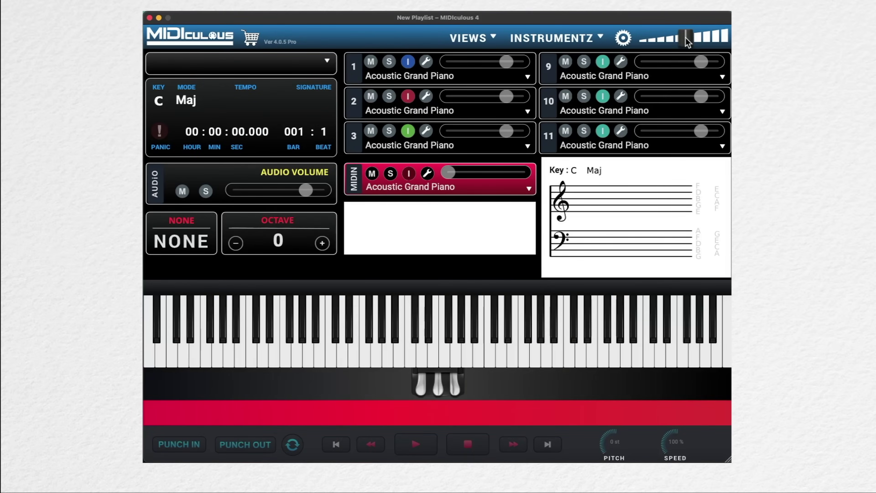
pyautogui.click(596, 35)
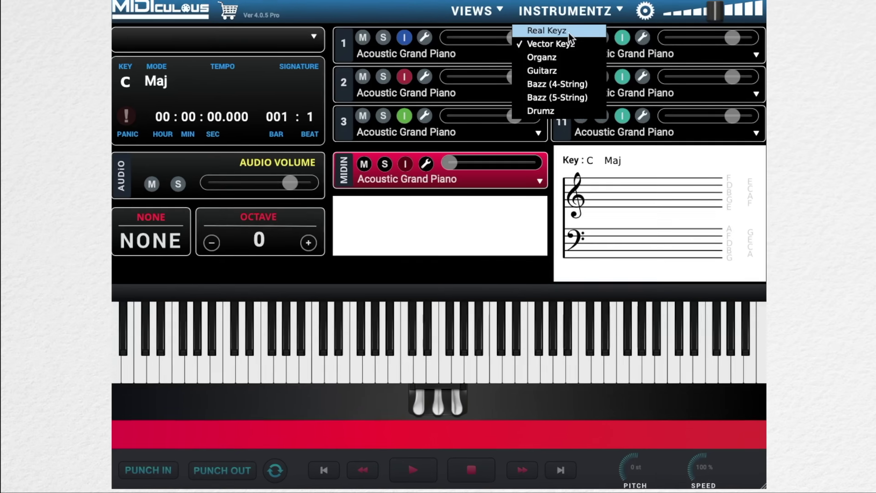
# Switch the keyboard style to Real Keyz and go to the LMS/MIDI Lessons store from VIEWS
pyautogui.click(553, 56)
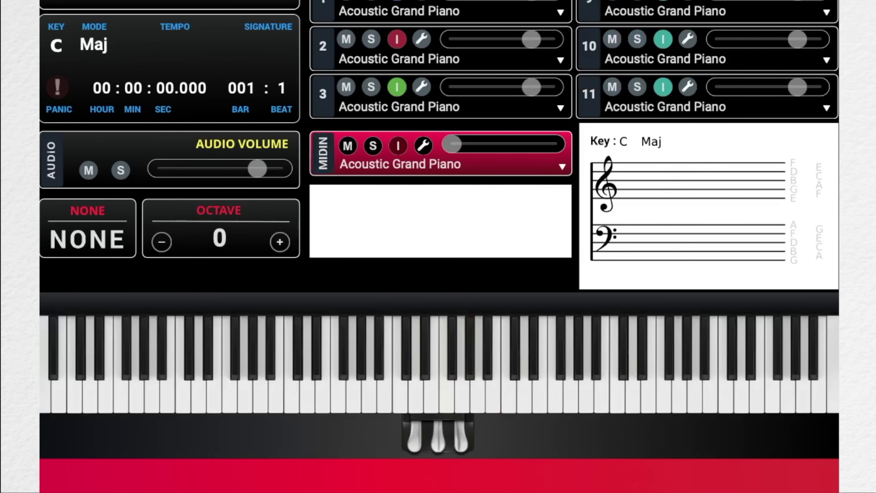
pyautogui.click(582, 4)
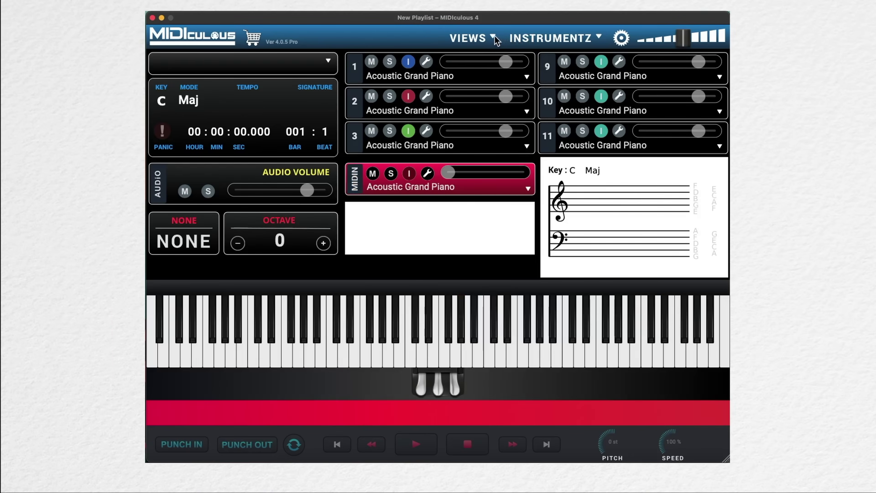
pyautogui.click(494, 39)
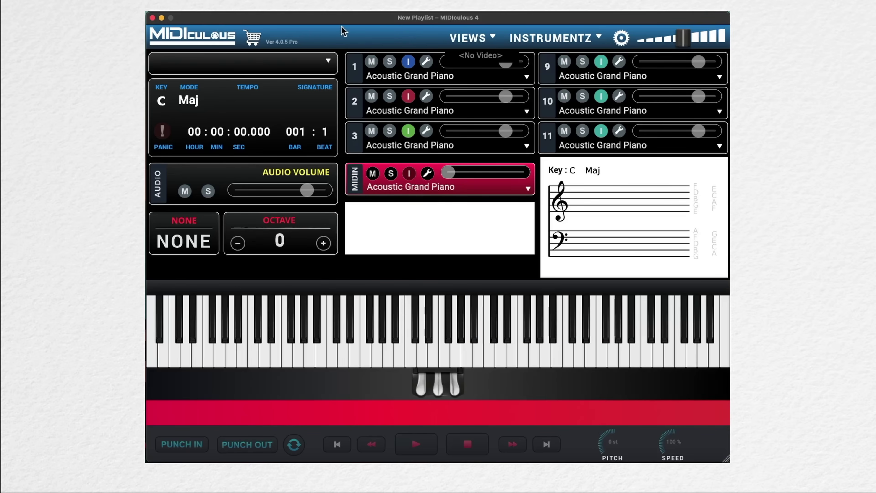
pyautogui.click(252, 36)
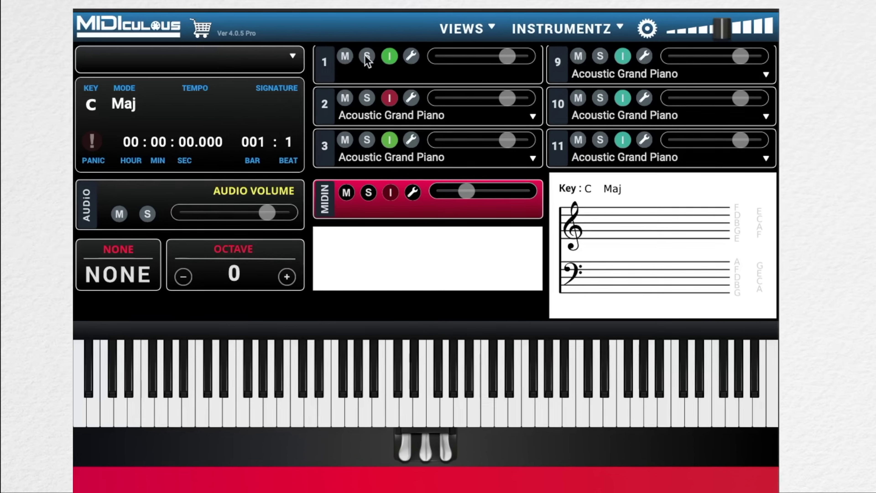
# Set channel 1's colour to blue with a custom colour
pyautogui.rightClick(390, 57)
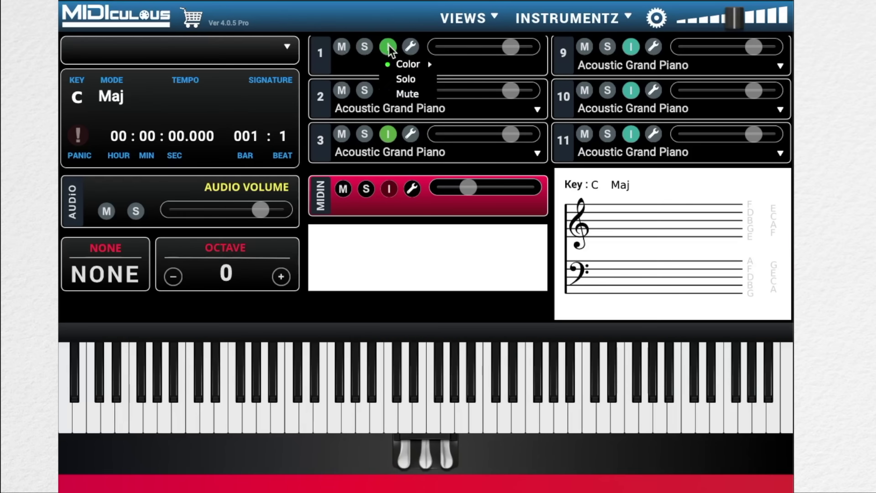
pyautogui.moveTo(408, 64)
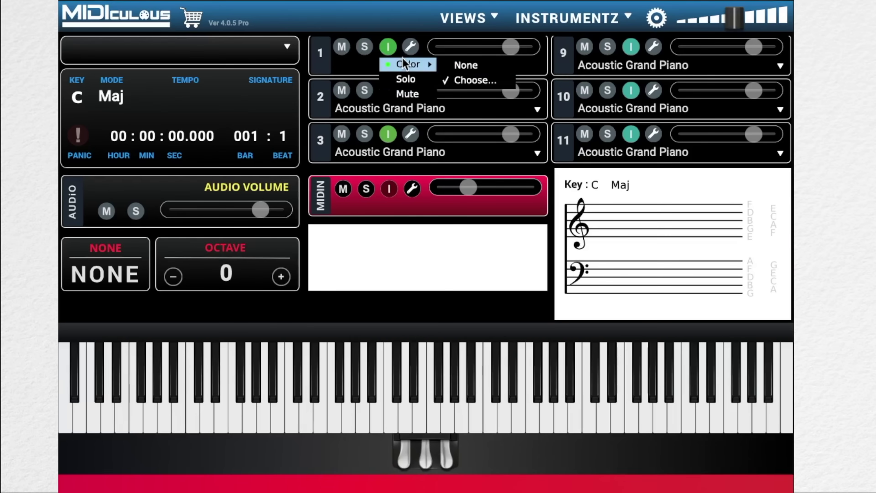
pyautogui.click(454, 80)
pyautogui.click(459, 161)
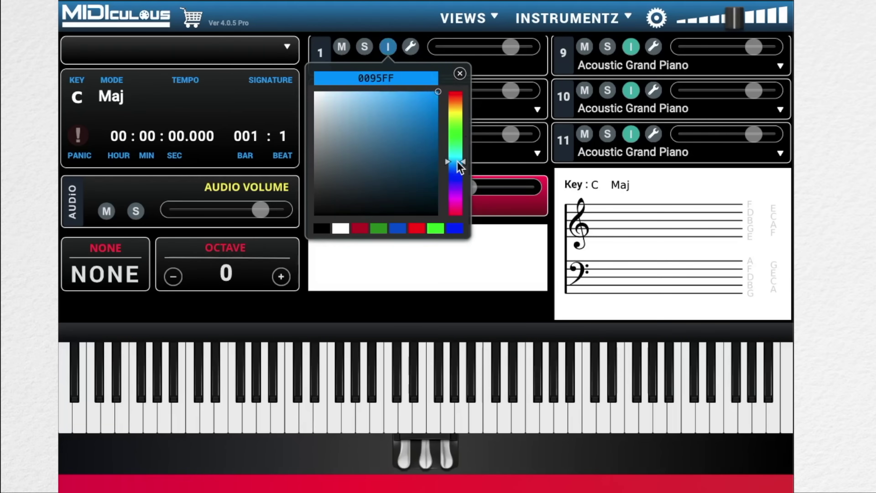
pyautogui.click(460, 73)
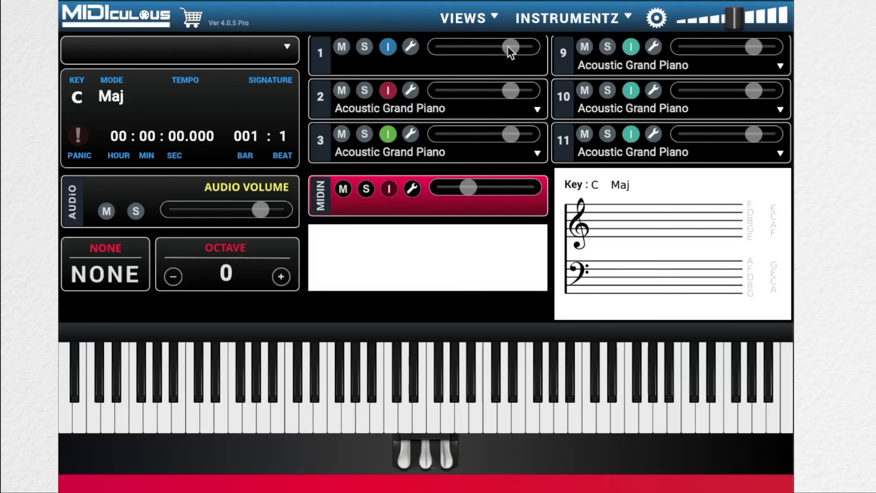
# Lower channel 1's volume slightly and give it the GM Acoustic Grand Piano sound
pyautogui.moveTo(510, 47)
pyautogui.mouseDown()
pyautogui.moveTo(490, 43)
pyautogui.moveTo(508, 42)
pyautogui.mouseUp()
pyautogui.click(415, 49)
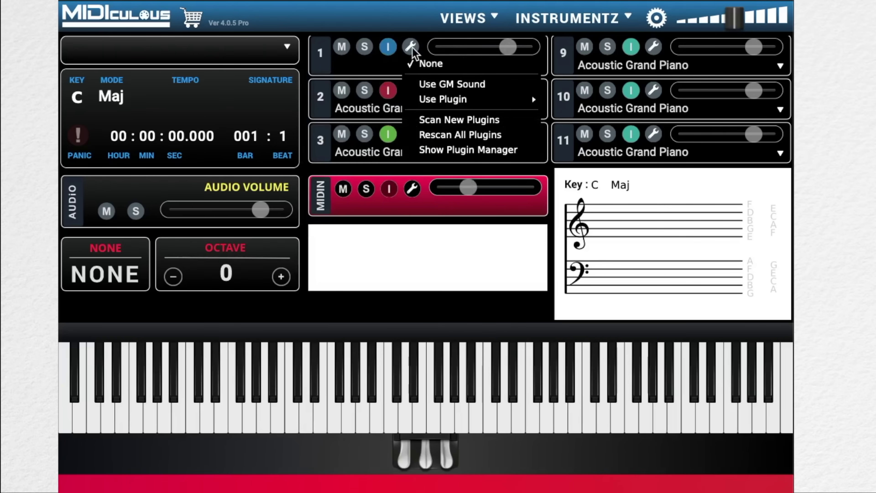
pyautogui.click(428, 85)
pyautogui.click(431, 67)
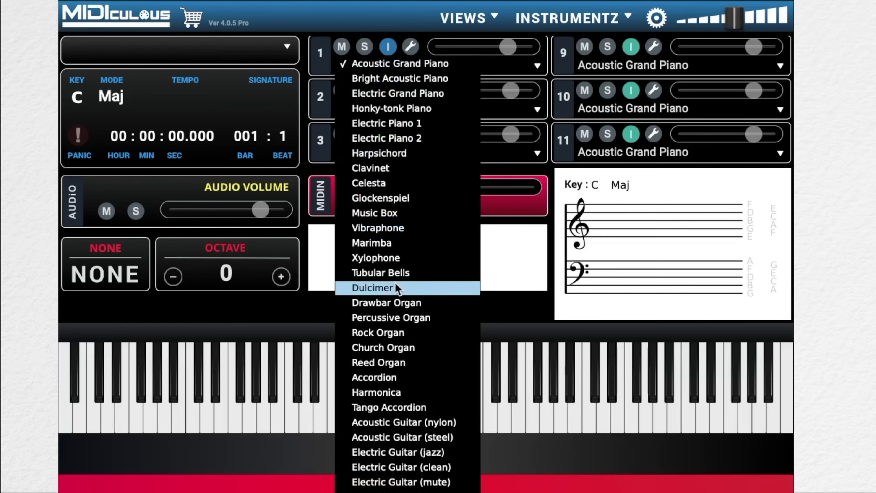
pyautogui.click(409, 50)
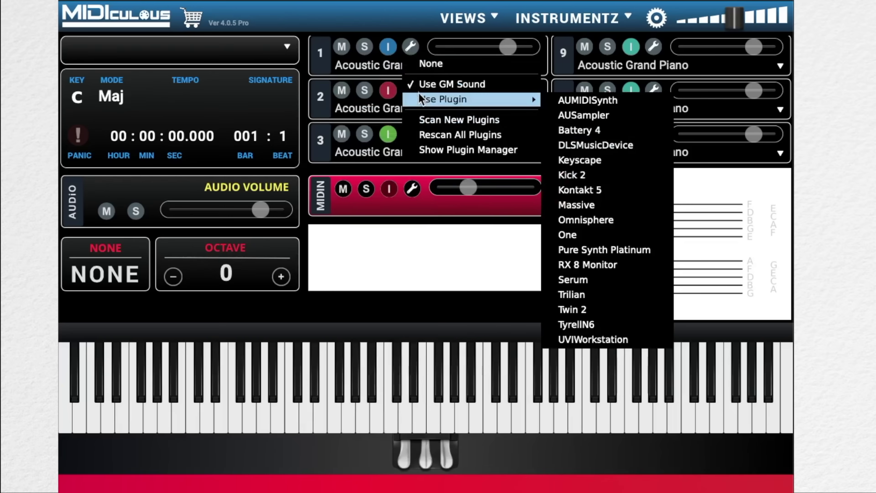
pyautogui.click(399, 210)
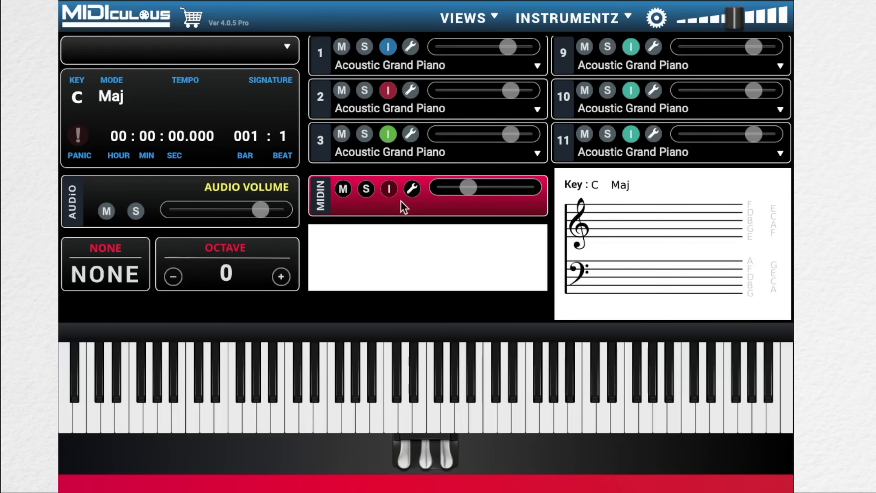
pyautogui.click(412, 190)
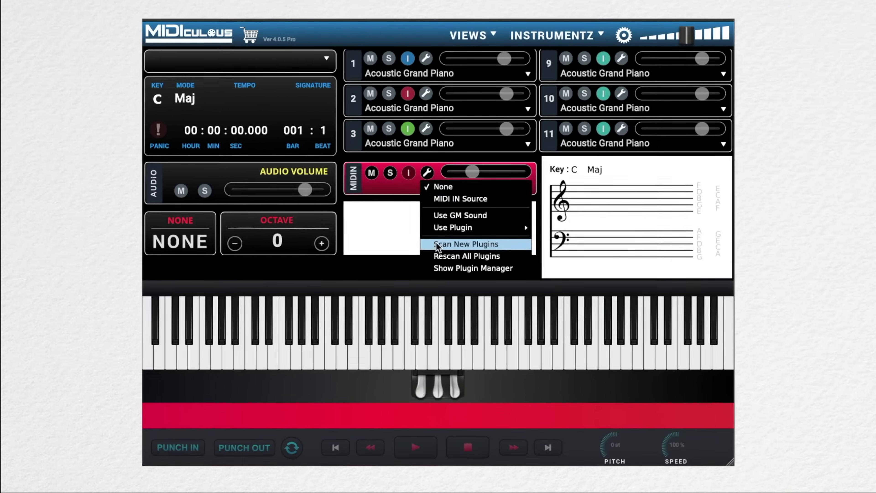
# Scan for new plugins so 17 are available, then review them in the Plugin Manager
pyautogui.click(434, 260)
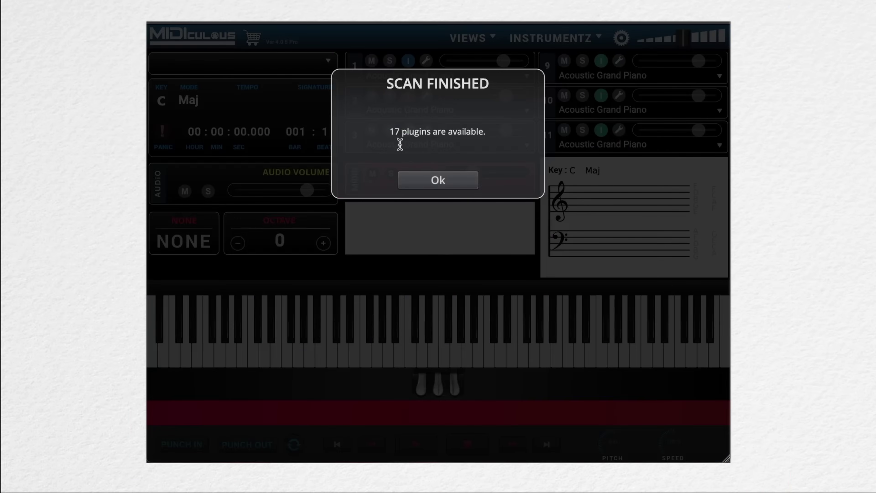
pyautogui.click(404, 182)
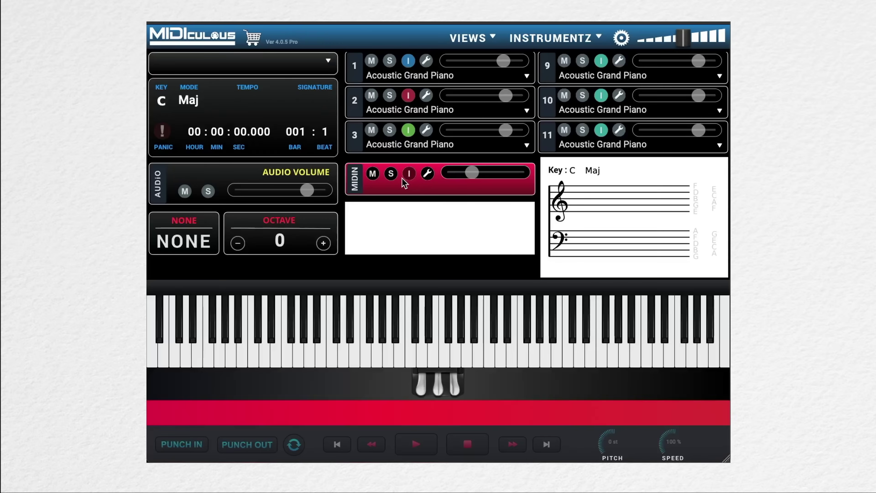
pyautogui.click(427, 174)
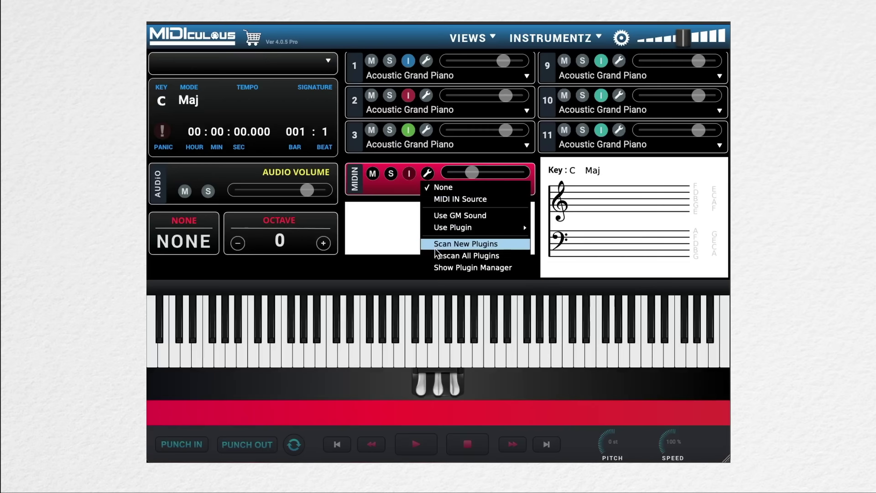
pyautogui.click(436, 268)
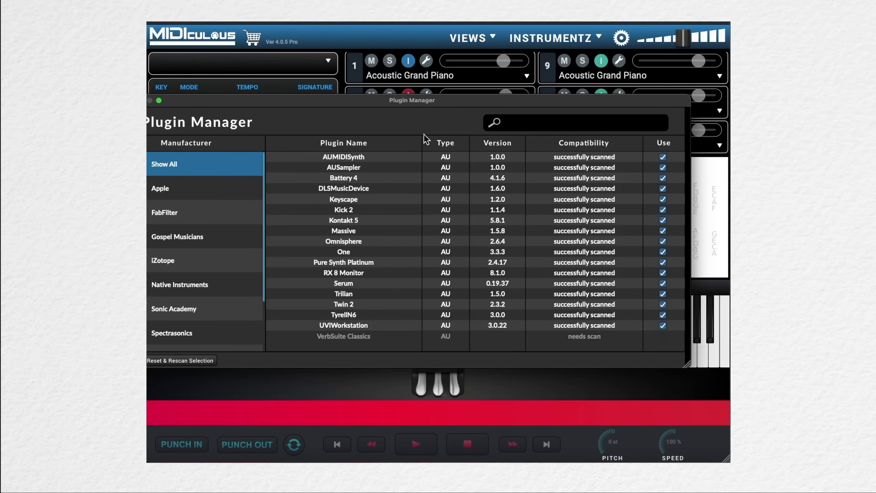
pyautogui.click(150, 100)
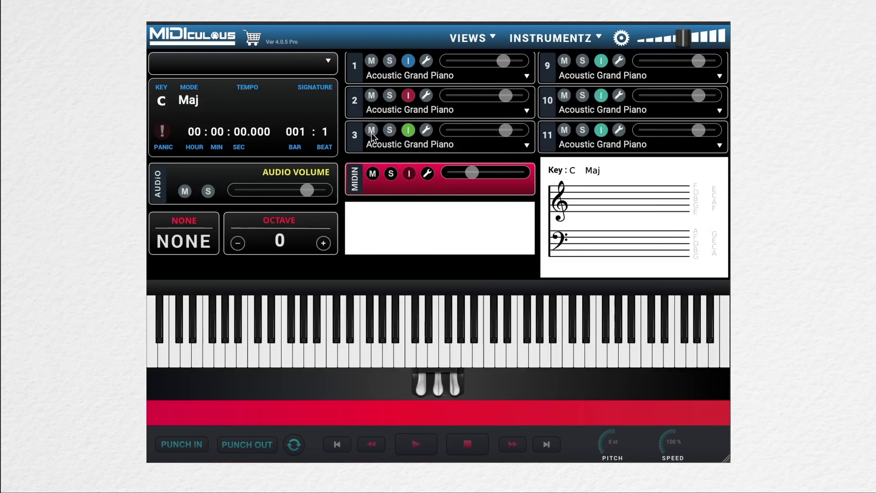
# Load Keyscape on the MIDI input with the LA Custom C7 Grand Piano sound, then close Keyscape
pyautogui.click(428, 176)
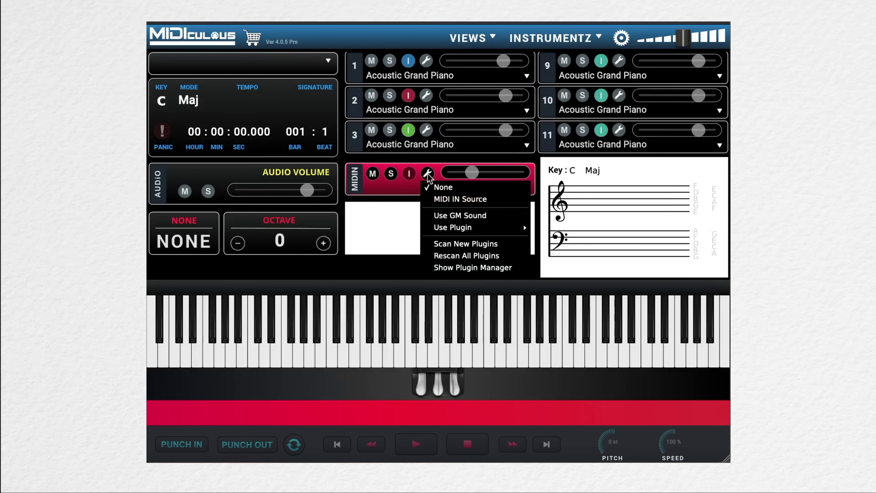
pyautogui.moveTo(446, 227)
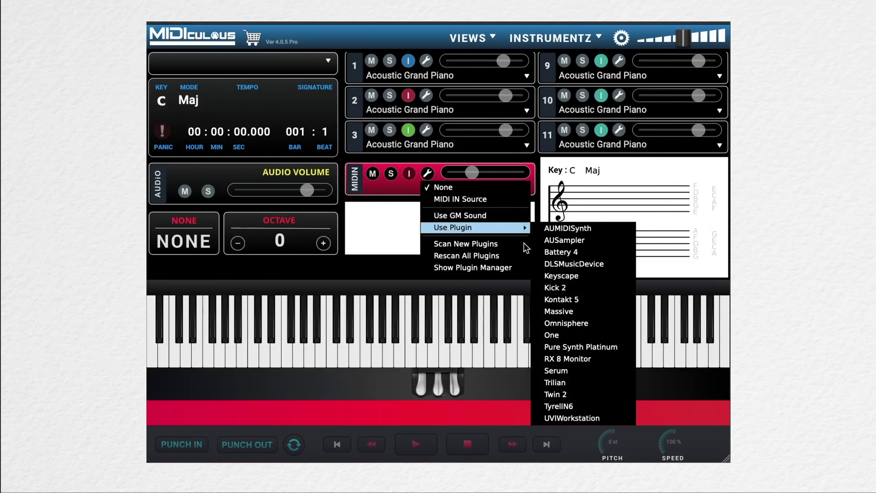
pyautogui.click(545, 275)
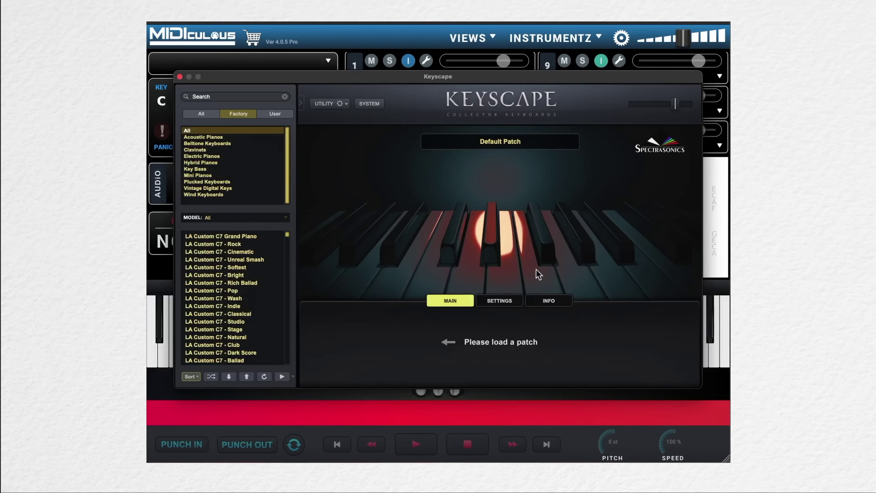
pyautogui.click(246, 237)
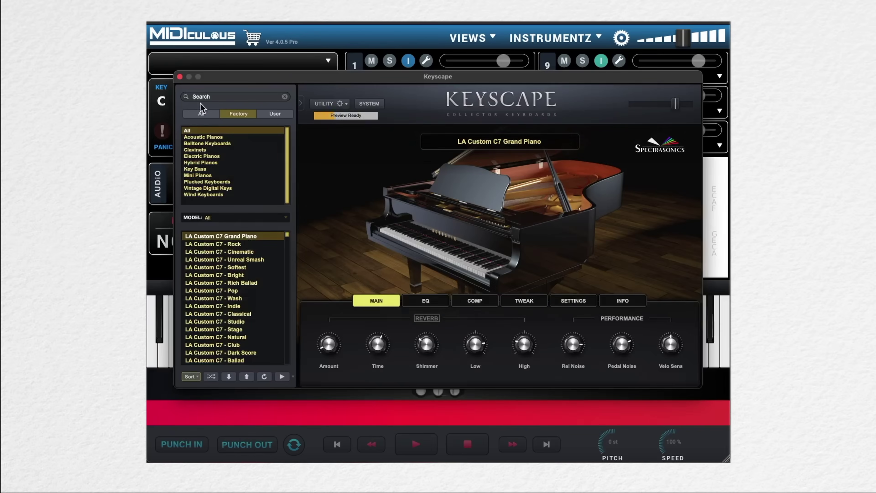
pyautogui.click(180, 76)
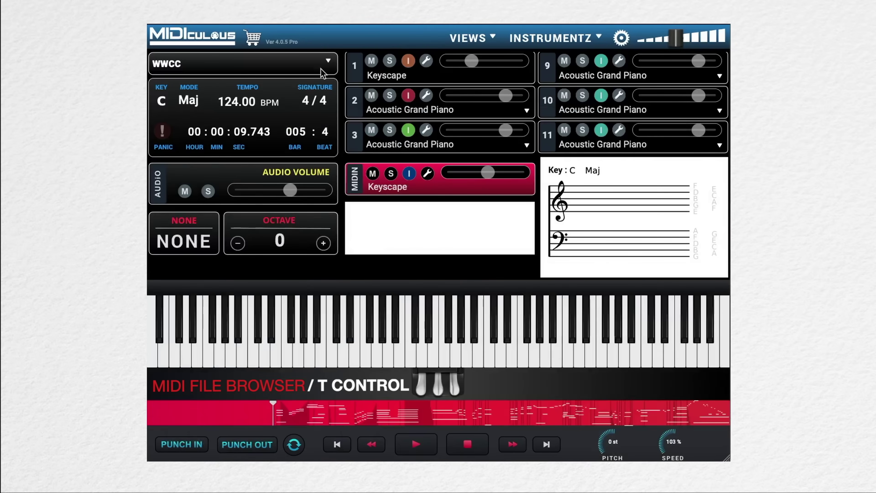
pyautogui.click(328, 64)
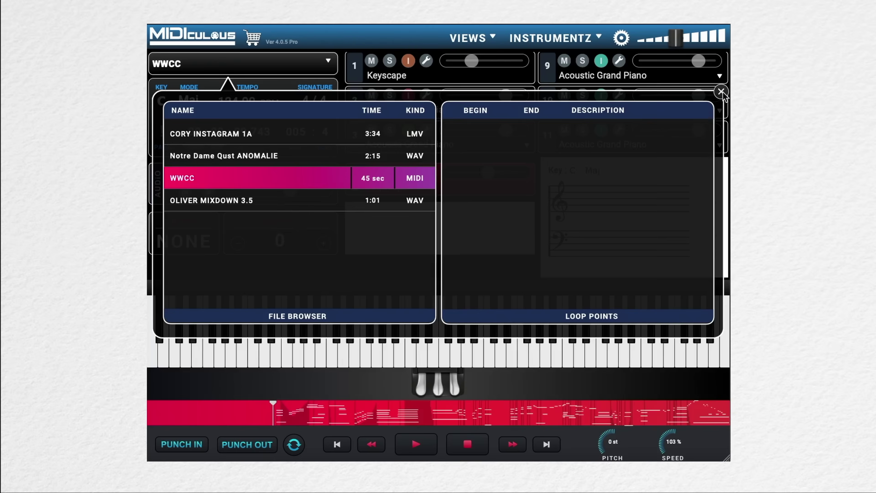
pyautogui.click(396, 65)
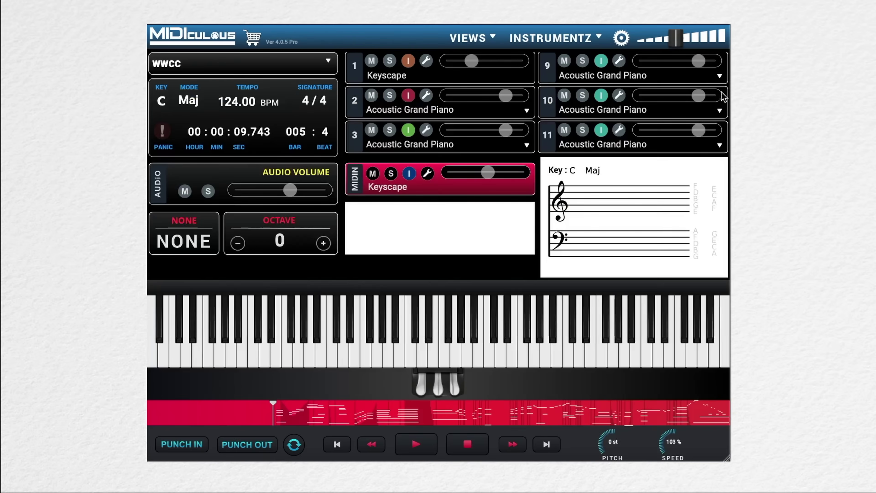
pyautogui.click(403, 438)
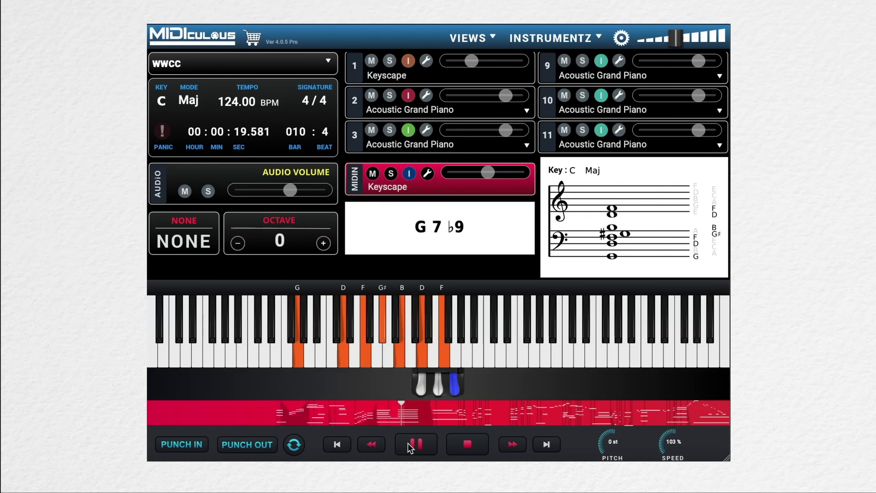
# Show WWCC's tempo as a percentage and set the playback speed to 102%
pyautogui.click(408, 443)
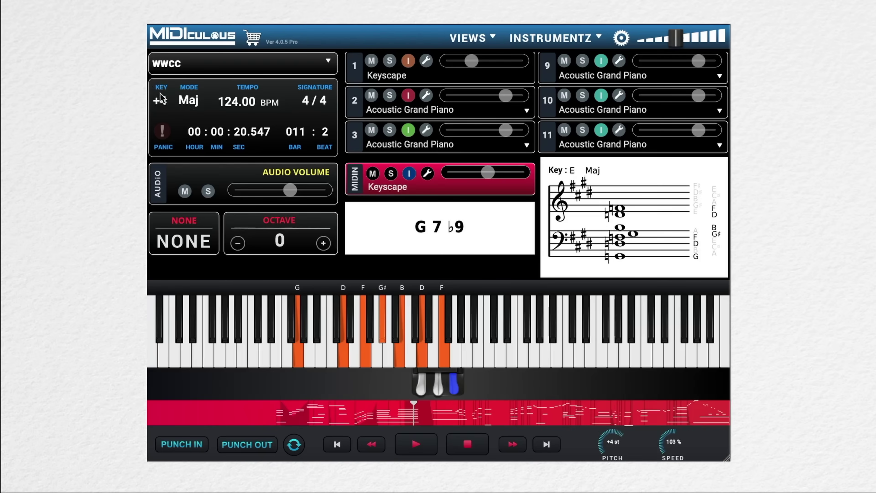
pyautogui.click(250, 91)
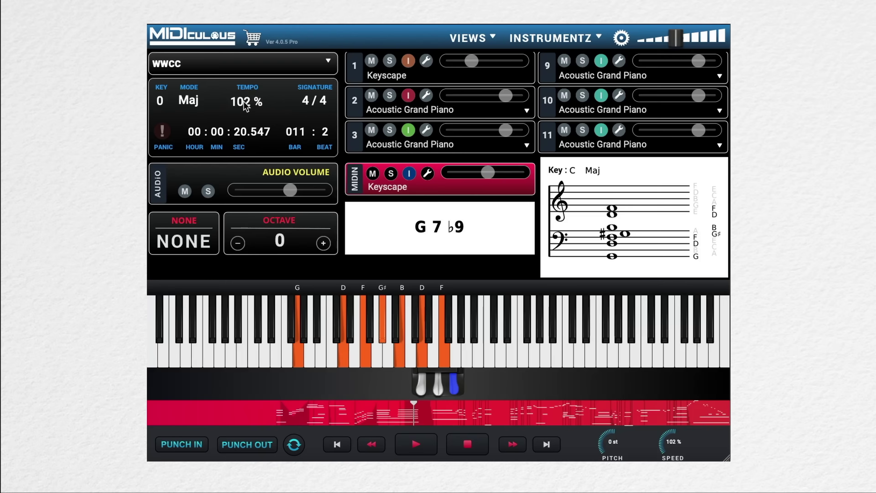
pyautogui.scroll(9, 246, 105)
pyautogui.click(407, 443)
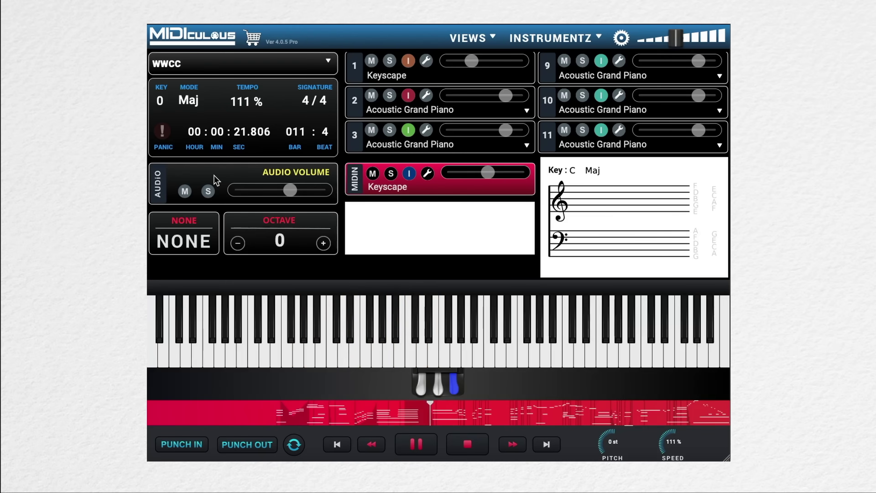
pyautogui.scroll(4, 161, 101)
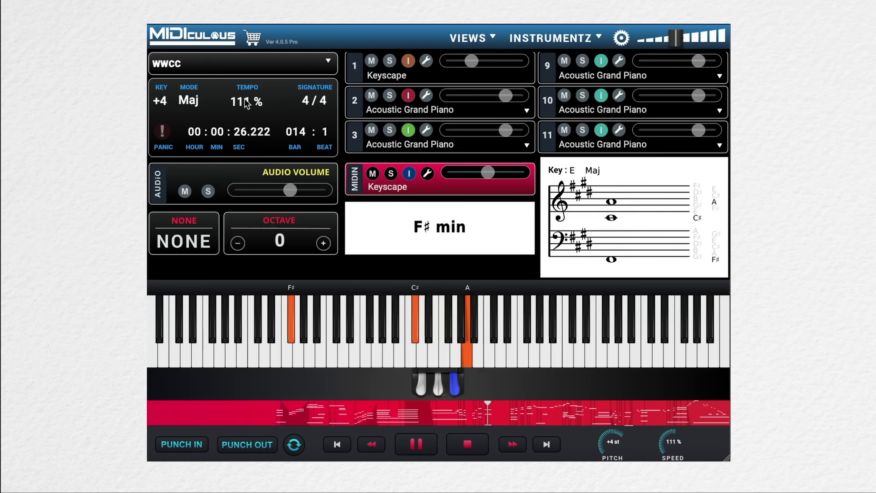
pyautogui.moveTo(246, 104)
pyautogui.mouseDown()
pyautogui.moveTo(244, 124)
pyautogui.moveTo(246, 110)
pyautogui.mouseUp()
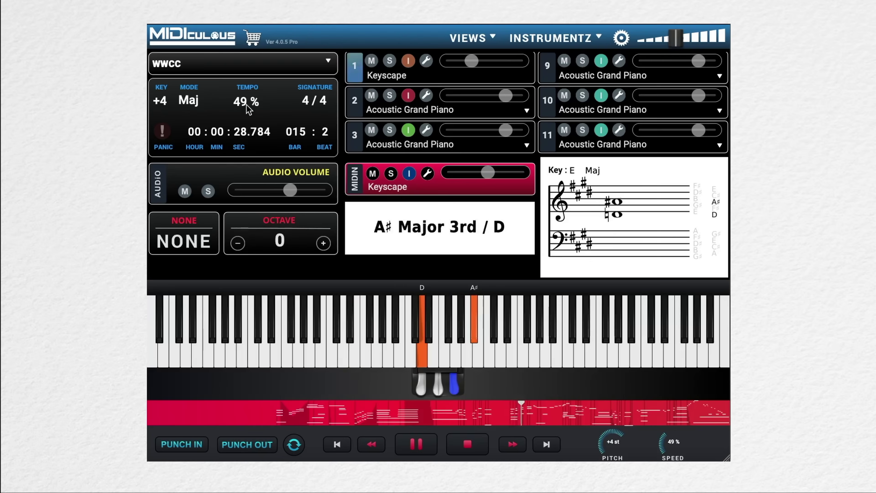
pyautogui.moveTo(246, 106); pyautogui.dragTo(249, 94)
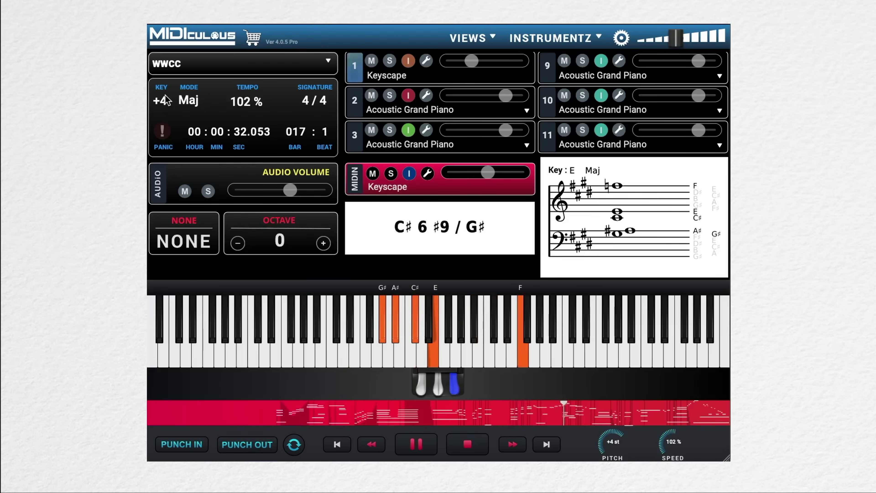
# Set KEY to +2 (D major), then pause and return to the earlier position
pyautogui.moveTo(167, 100); pyautogui.dragTo(164, 107)
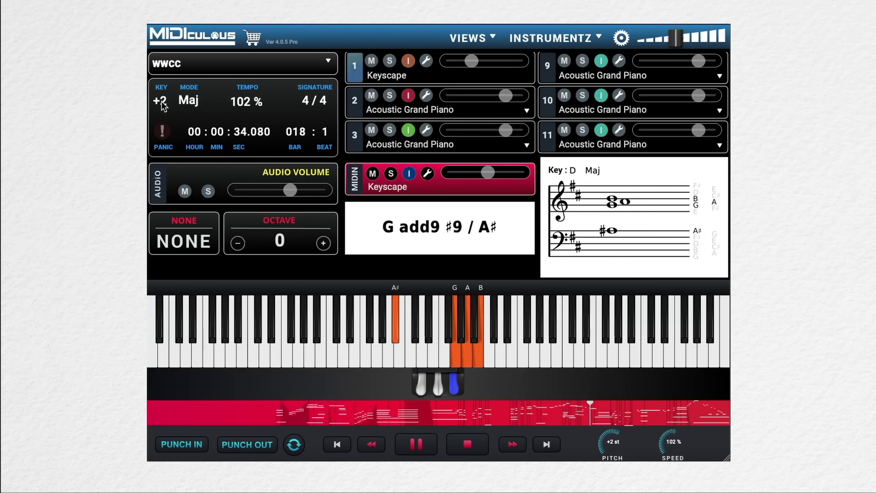
pyautogui.click(417, 444)
pyautogui.click(430, 416)
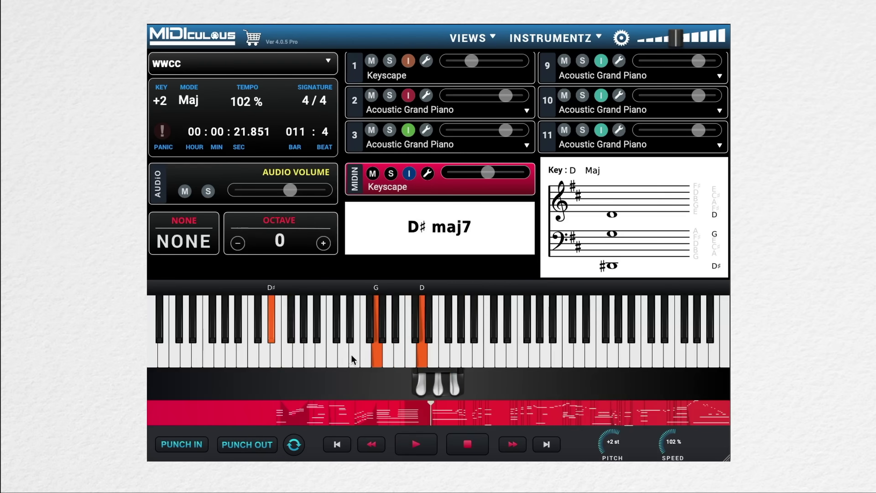
pyautogui.click(190, 220)
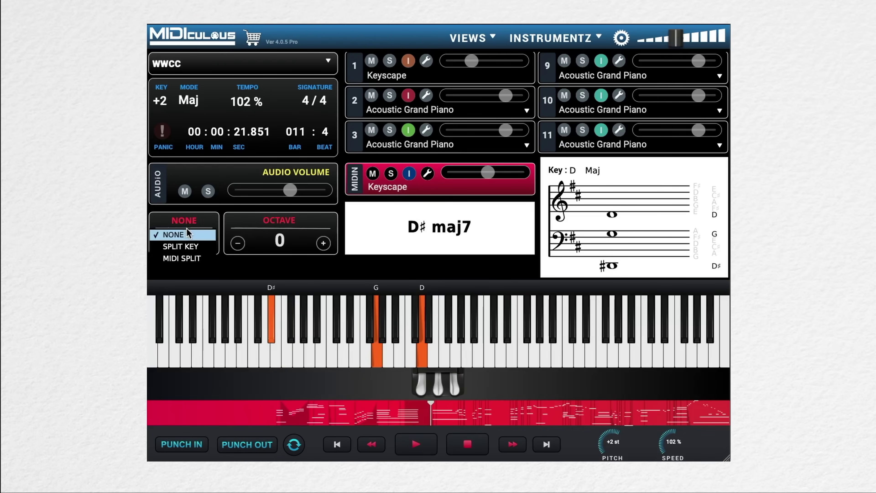
# Split the keyboard at C3 using SPLIT KEY and pause the song
pyautogui.click(183, 243)
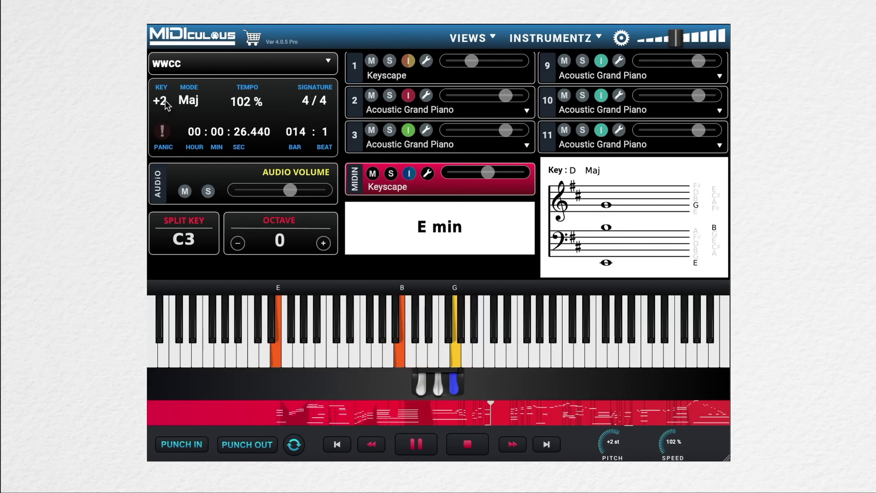
pyautogui.scroll(-2, 169, 110)
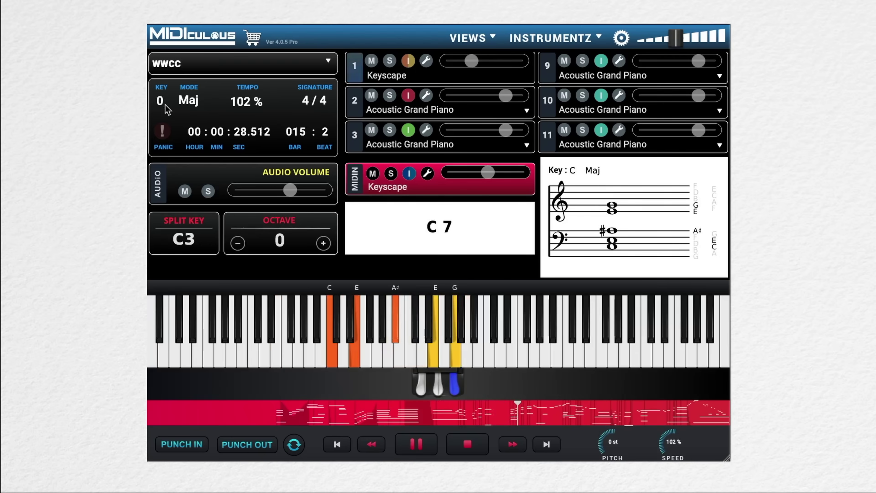
pyautogui.click(411, 444)
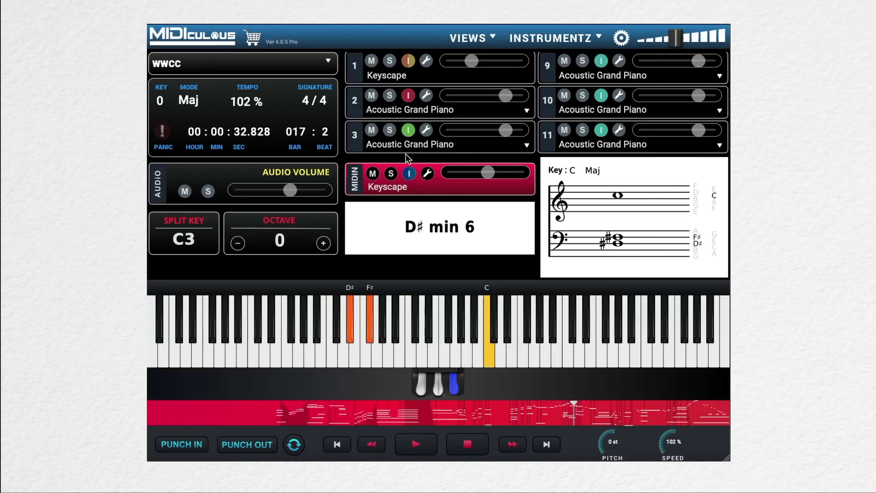
# Set track 1's left-hand split colour to yellow-green and right-hand split colour to blue
pyautogui.click(408, 62)
pyautogui.moveTo(442, 74)
pyautogui.click(497, 87)
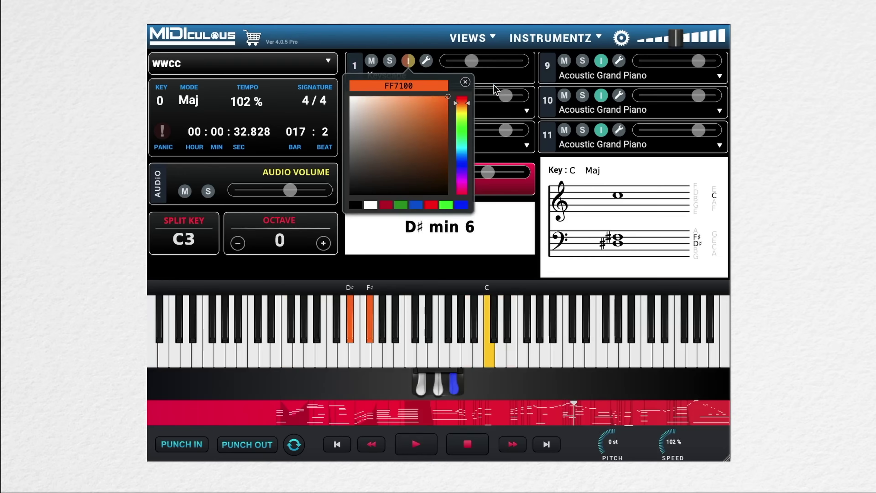
pyautogui.click(457, 119)
pyautogui.click(465, 82)
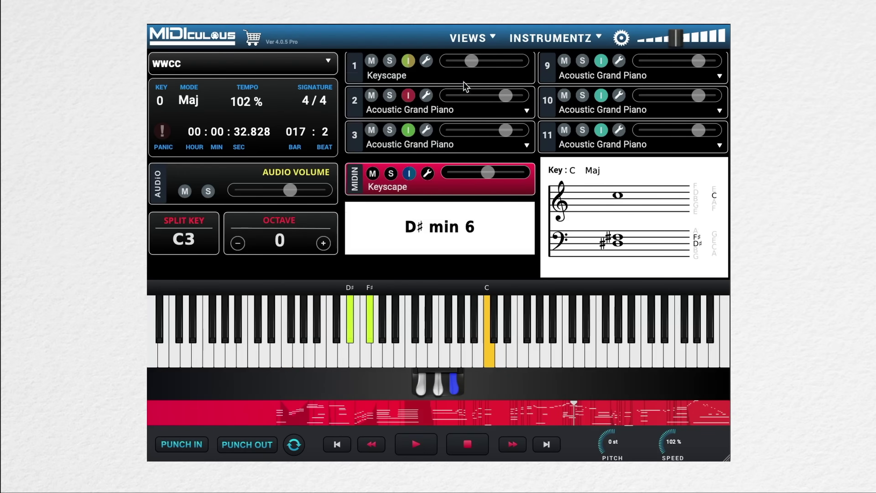
pyautogui.click(409, 62)
pyautogui.moveTo(477, 87)
pyautogui.click(501, 98)
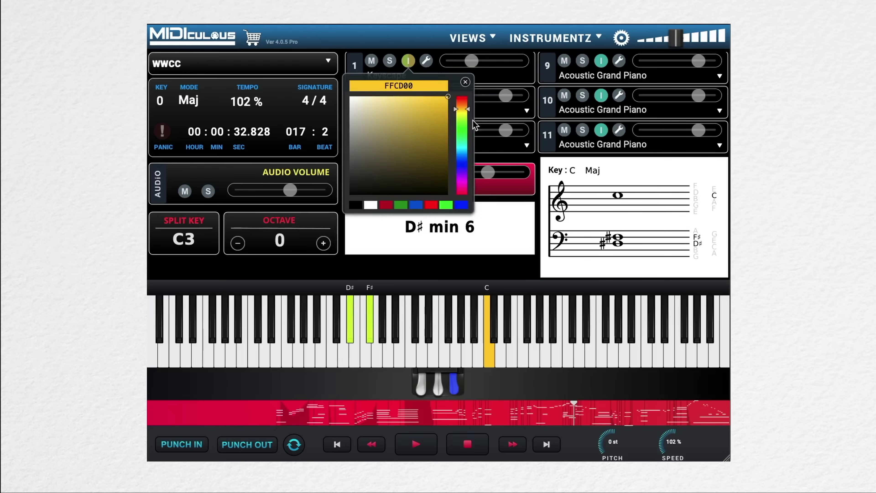
pyautogui.click(461, 170)
pyautogui.click(465, 83)
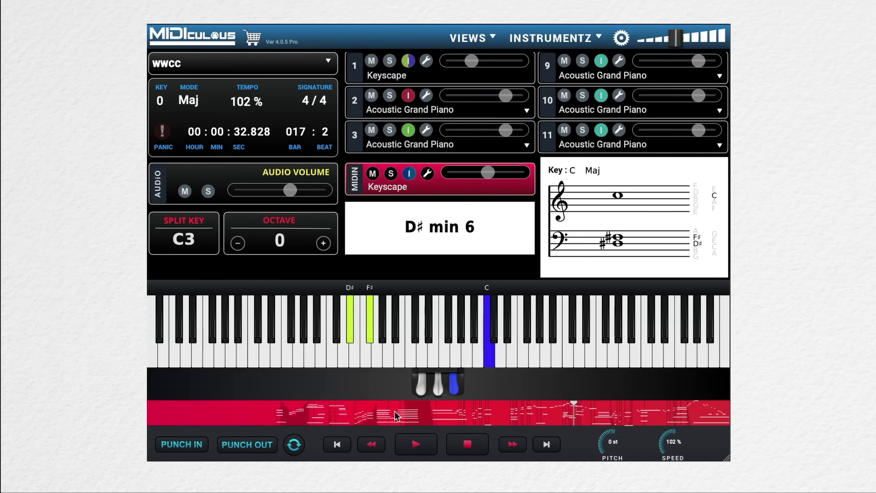
# Preview the split colours in playback and test the Octave buttons, ending at octave 0
pyautogui.click(408, 449)
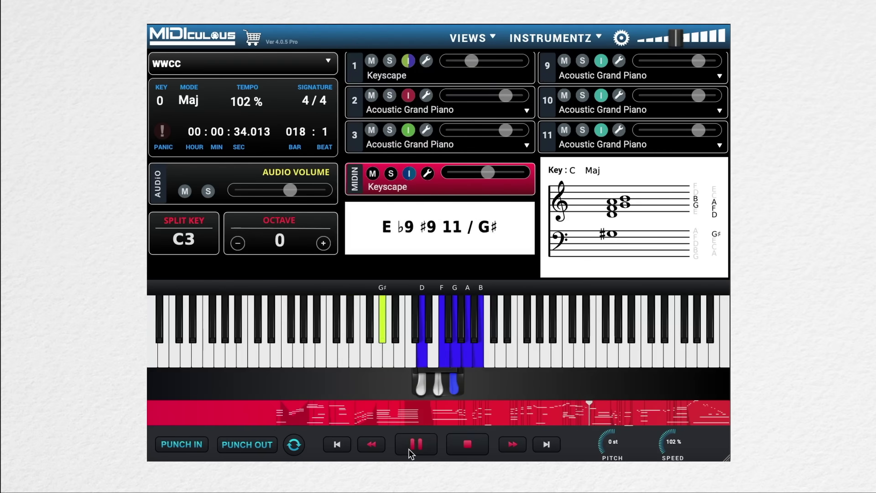
pyautogui.click(409, 448)
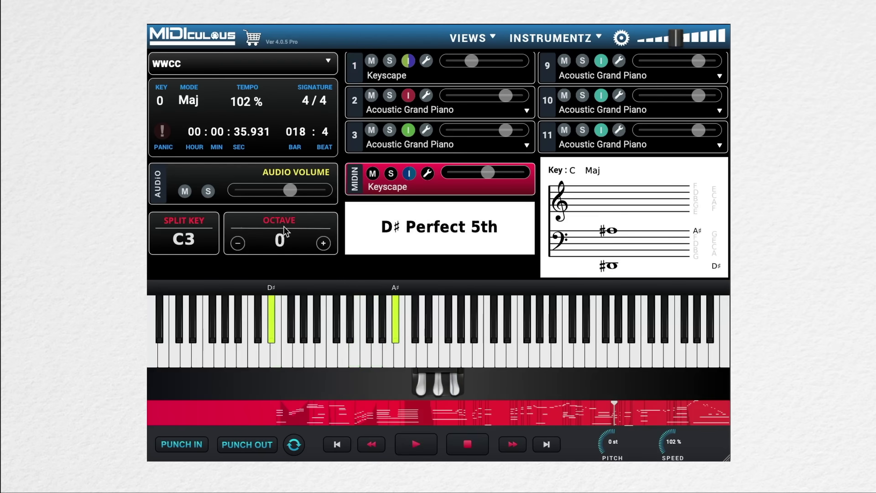
pyautogui.click(413, 449)
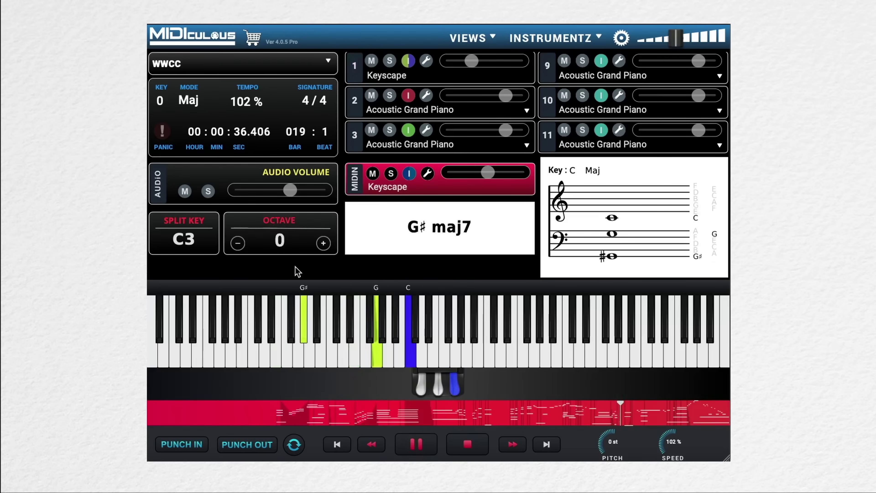
pyautogui.scroll(-2, 275, 248)
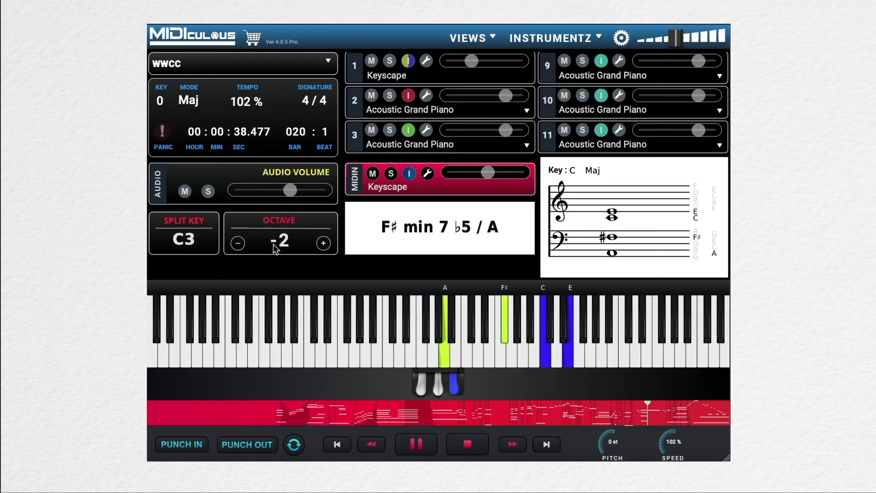
pyautogui.click(323, 243)
pyautogui.click(323, 244)
pyautogui.click(324, 243)
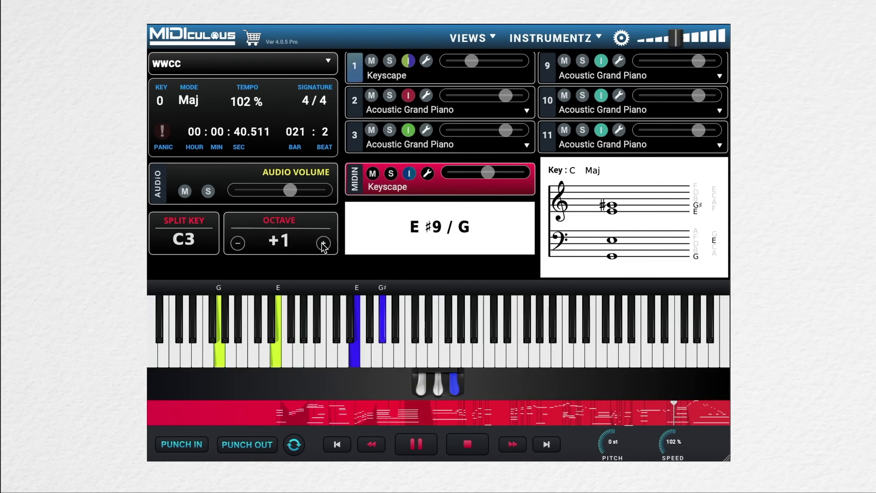
pyautogui.click(238, 243)
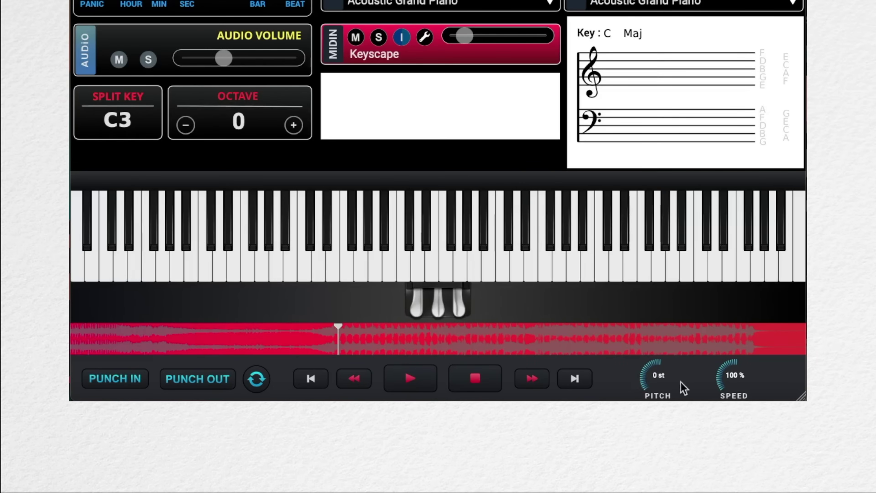
pyautogui.click(413, 379)
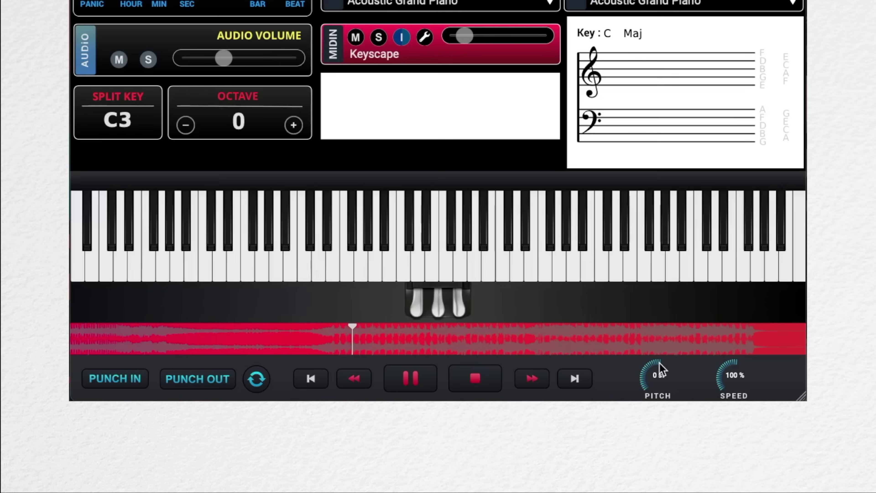
pyautogui.moveTo(657, 371); pyautogui.dragTo(635, 367)
pyautogui.moveTo(730, 365)
pyautogui.mouseDown()
pyautogui.moveTo(734, 349)
pyautogui.moveTo(729, 363)
pyautogui.mouseUp()
pyautogui.click(422, 383)
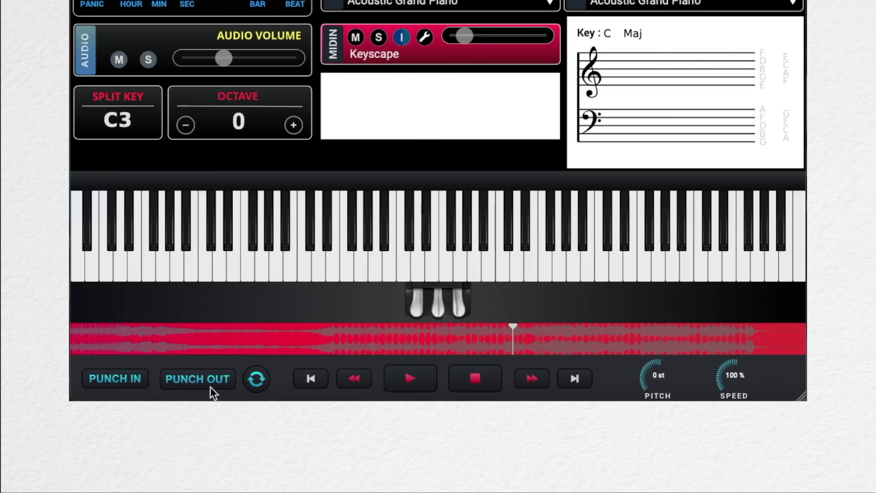
# Mark 37.880–42.466 sec with PUNCH IN/OUT as loop point 'ABC' and stop playback
pyautogui.click(408, 381)
pyautogui.click(128, 385)
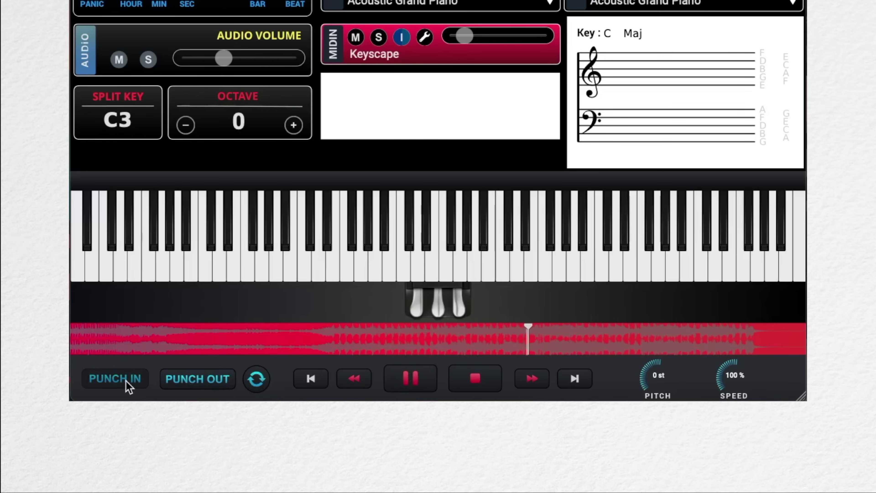
pyautogui.click(186, 383)
pyautogui.write('ABC')
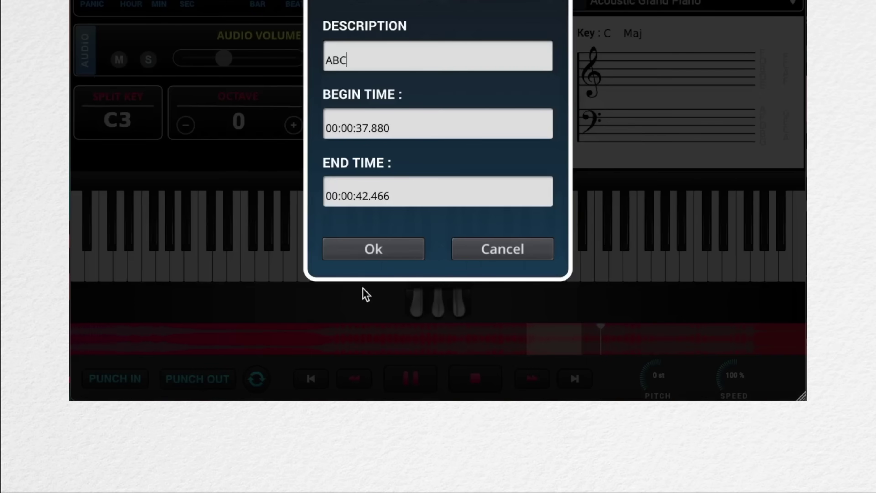
pyautogui.click(405, 251)
pyautogui.click(391, 378)
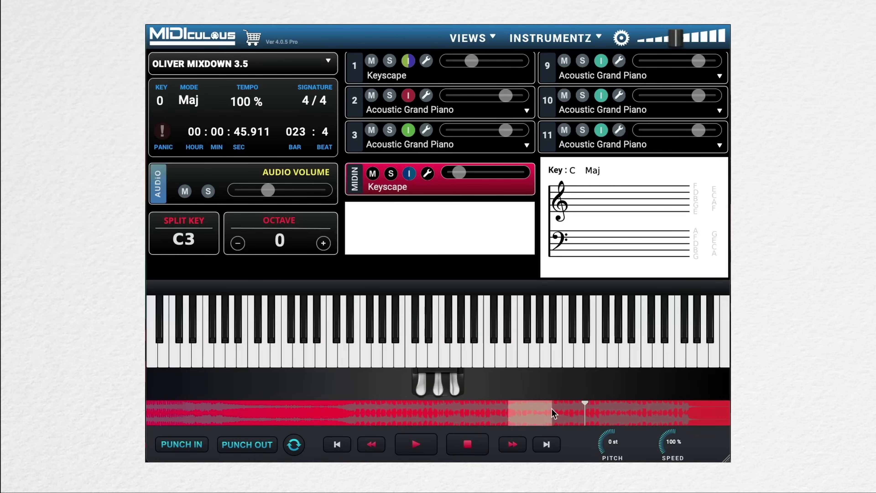
# Delete the ABC loop point from the song and loop point list
pyautogui.click(329, 64)
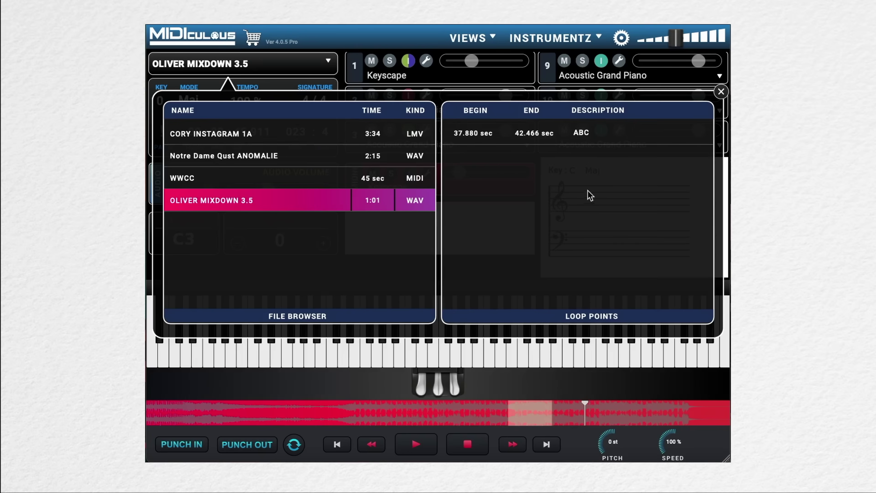
pyautogui.click(572, 137)
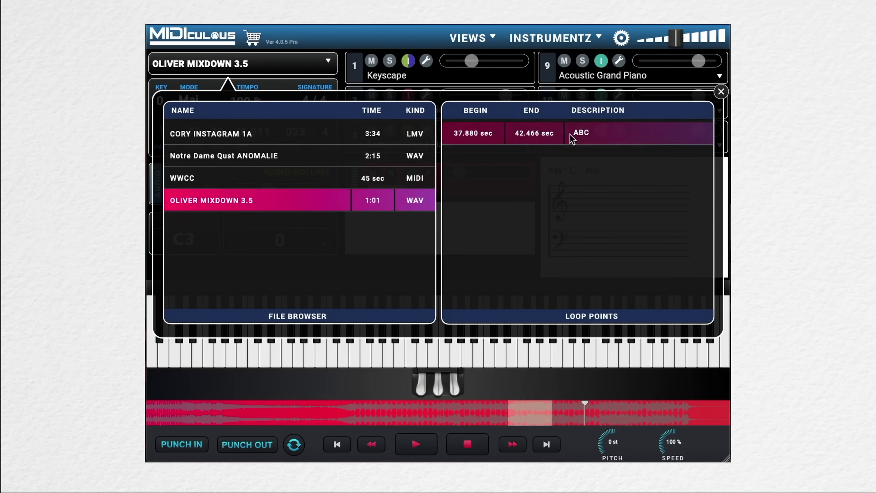
pyautogui.press('Delete')
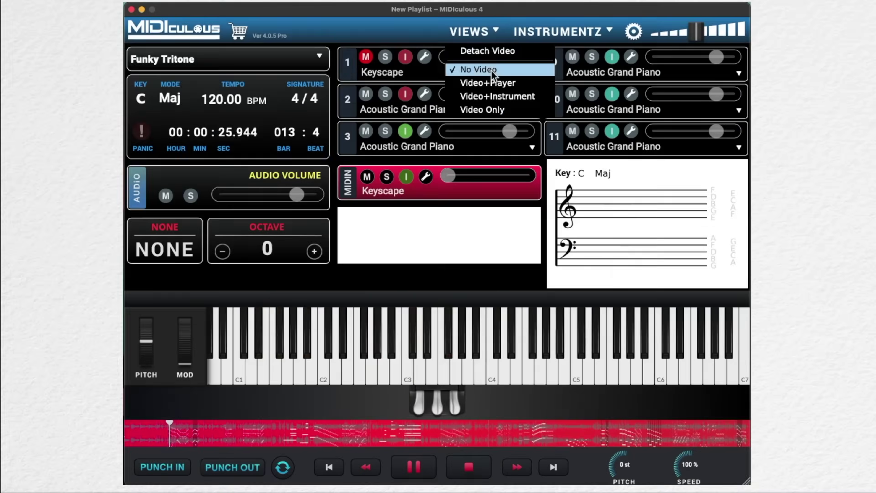
# Show the video with Video+Player, then detach it and move the floating window over the tracks
pyautogui.click(493, 83)
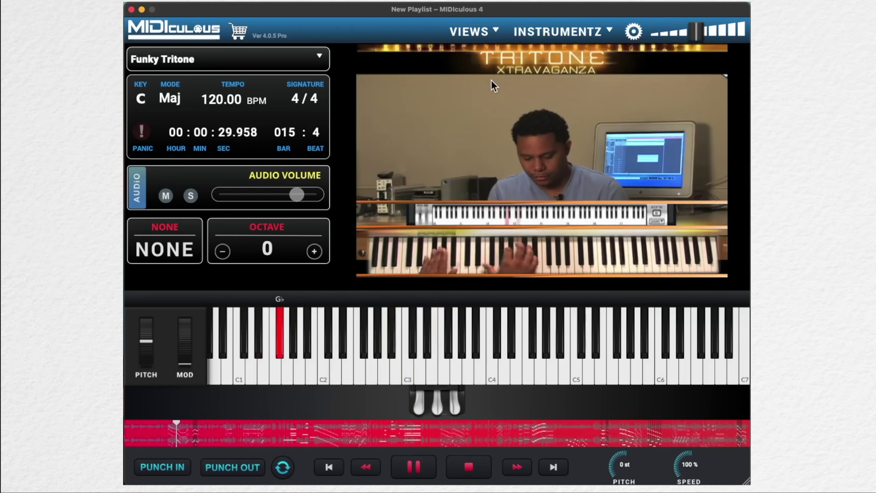
pyautogui.click(498, 32)
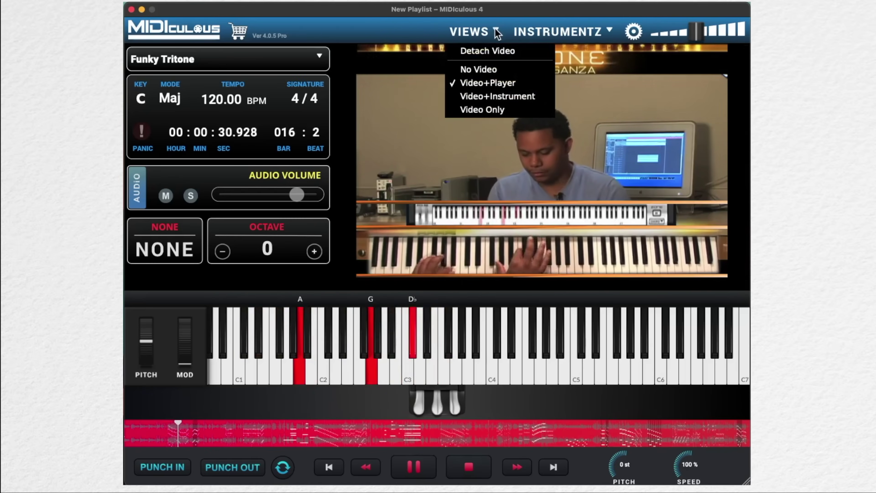
pyautogui.click(493, 54)
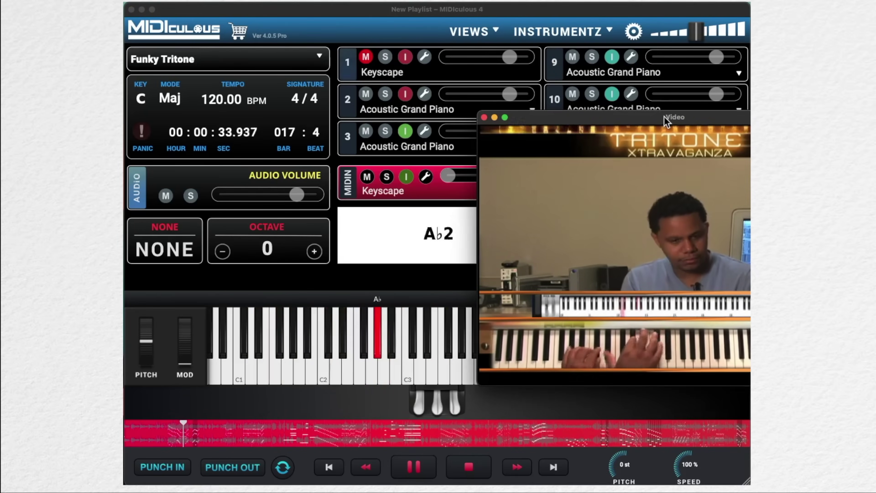
pyautogui.moveTo(667, 121); pyautogui.dragTo(438, 134)
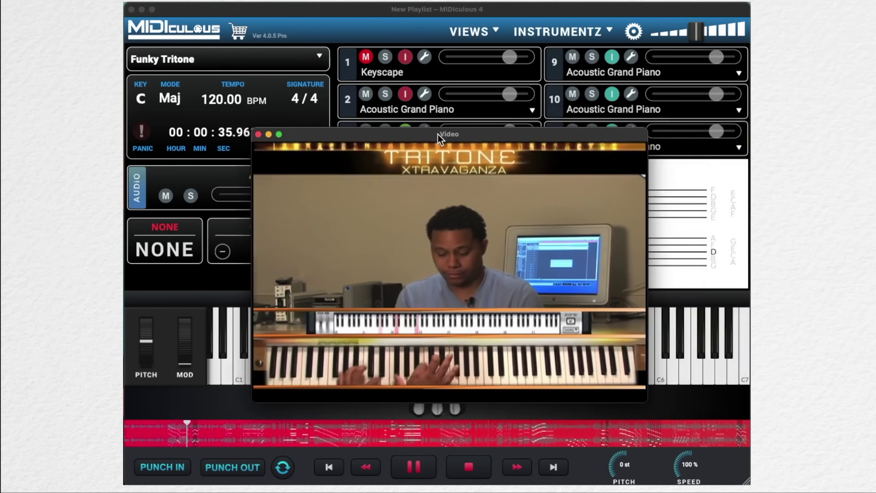
# Dock the video above the keyboard with Video+Instrument, then switch to No Video
pyautogui.click(494, 32)
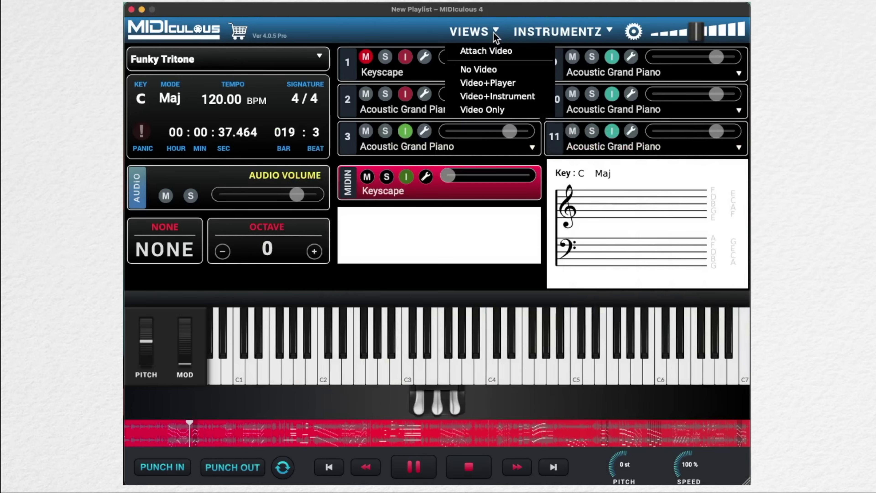
pyautogui.click(488, 97)
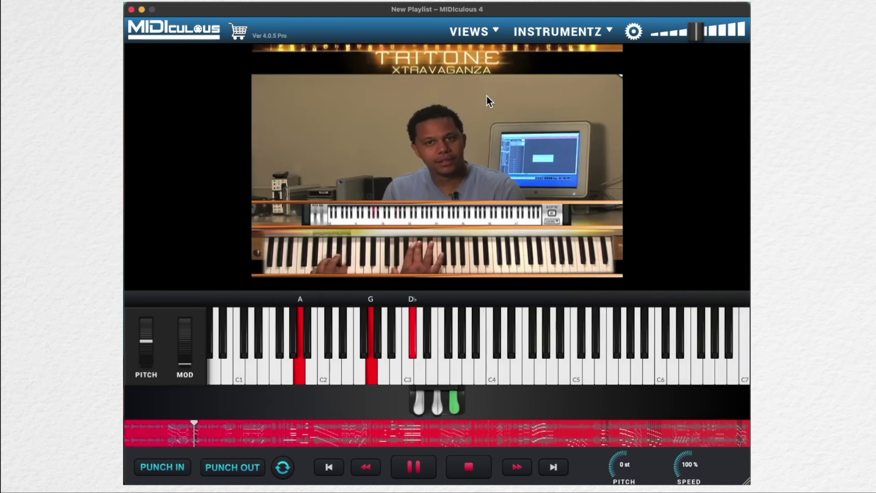
pyautogui.click(495, 34)
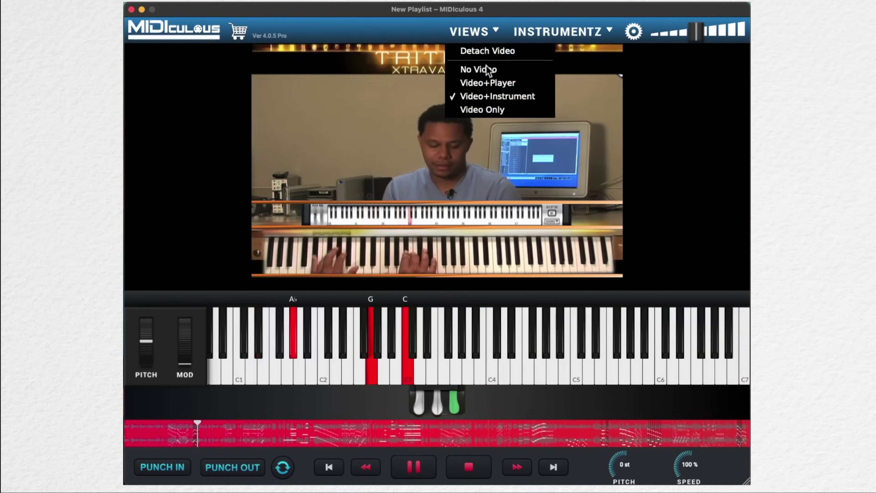
pyautogui.click(479, 108)
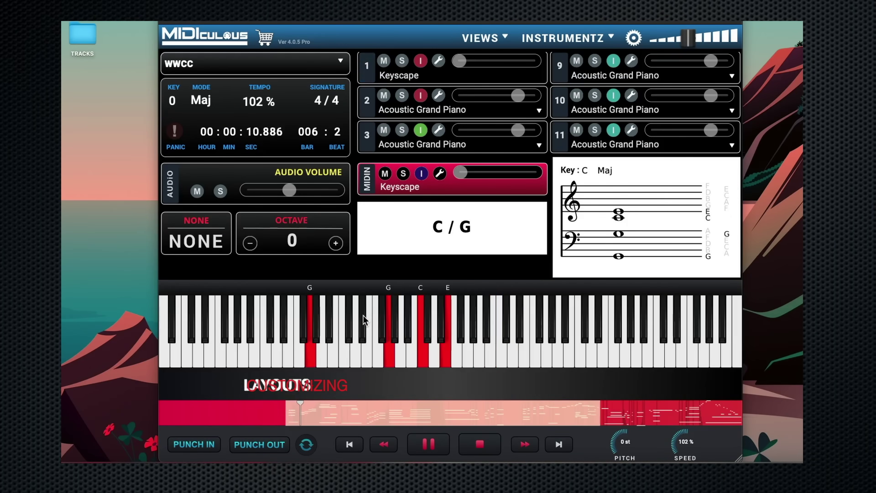
# Detach the keyboard, chord display and score into their own windows
pyautogui.rightClick(405, 290)
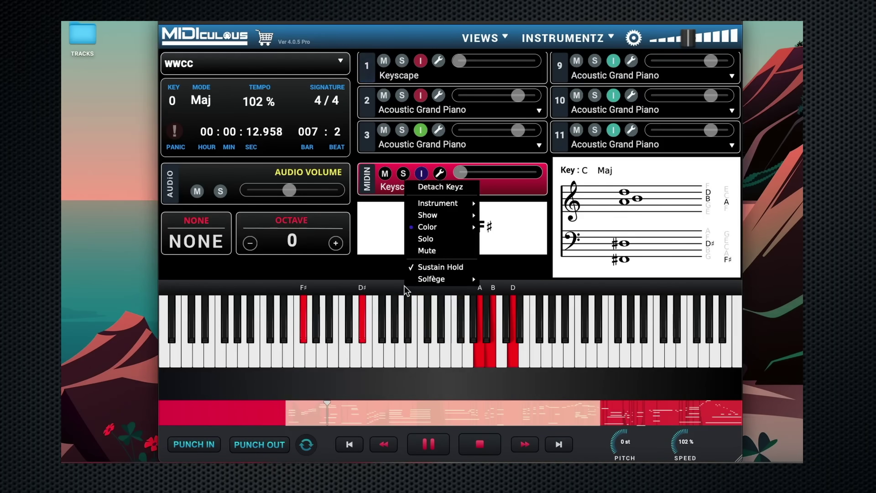
pyautogui.click(440, 186)
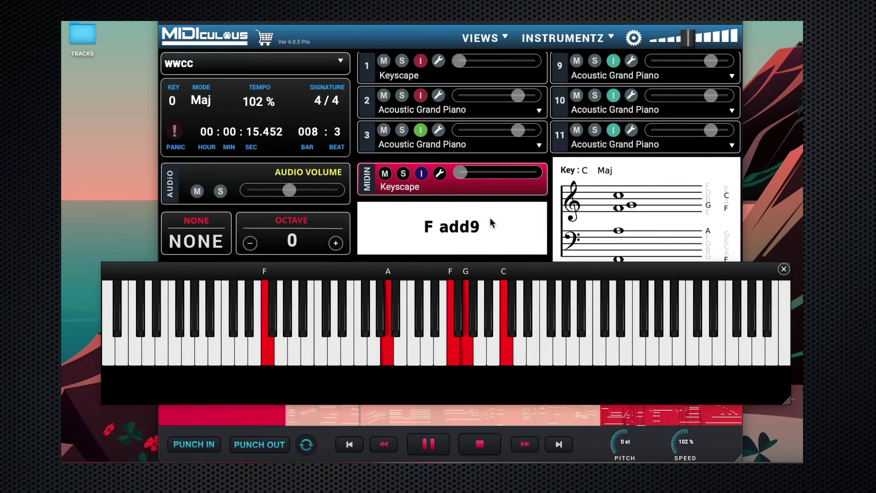
pyautogui.rightClick(490, 224)
pyautogui.click(428, 223)
pyautogui.rightClick(583, 192)
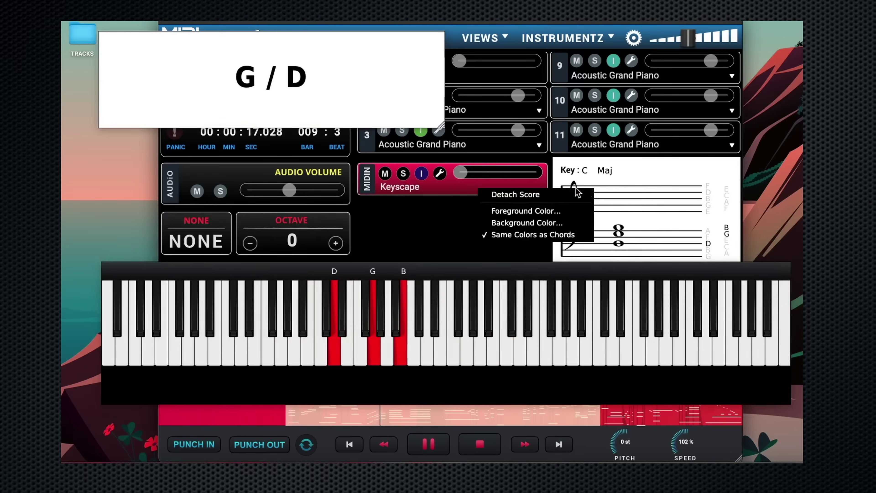
pyautogui.click(583, 194)
# Minimize the main window and arrange the floating chord, score and keyboard windows
pyautogui.click(174, 23)
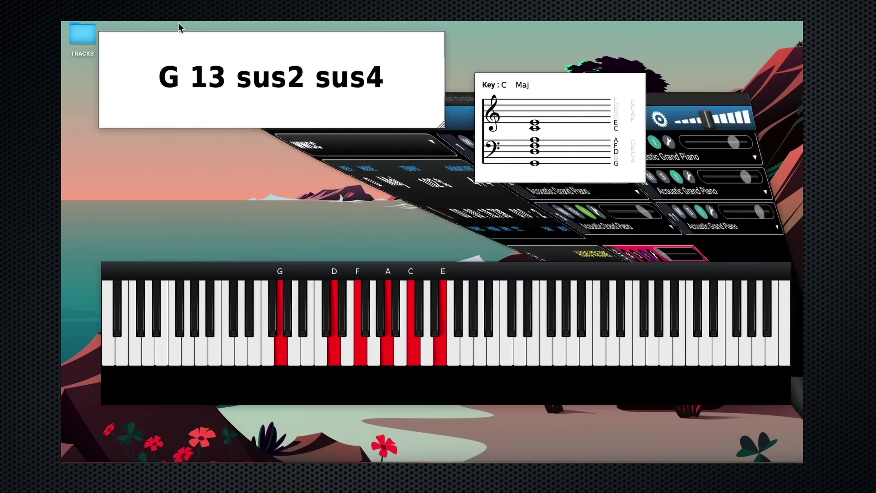
pyautogui.moveTo(215, 45); pyautogui.dragTo(231, 110)
pyautogui.moveTo(536, 169); pyautogui.dragTo(536, 207)
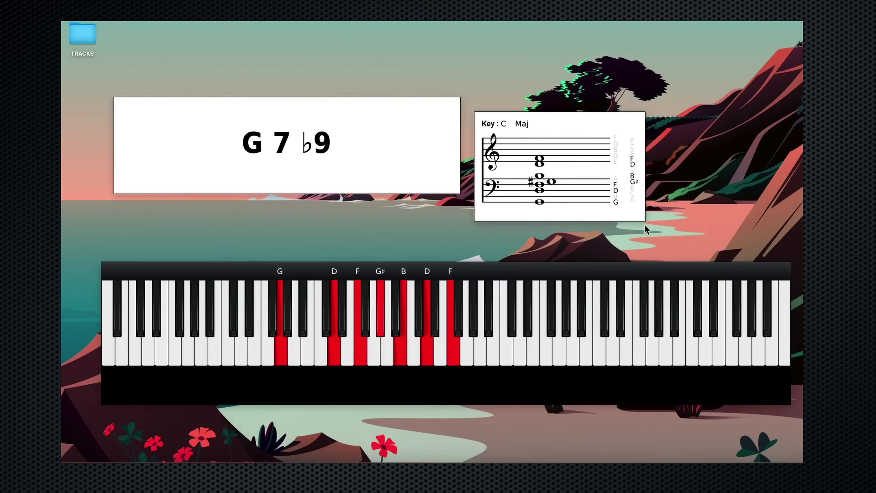
pyautogui.moveTo(642, 217); pyautogui.dragTo(655, 227)
pyautogui.moveTo(612, 268); pyautogui.dragTo(600, 249)
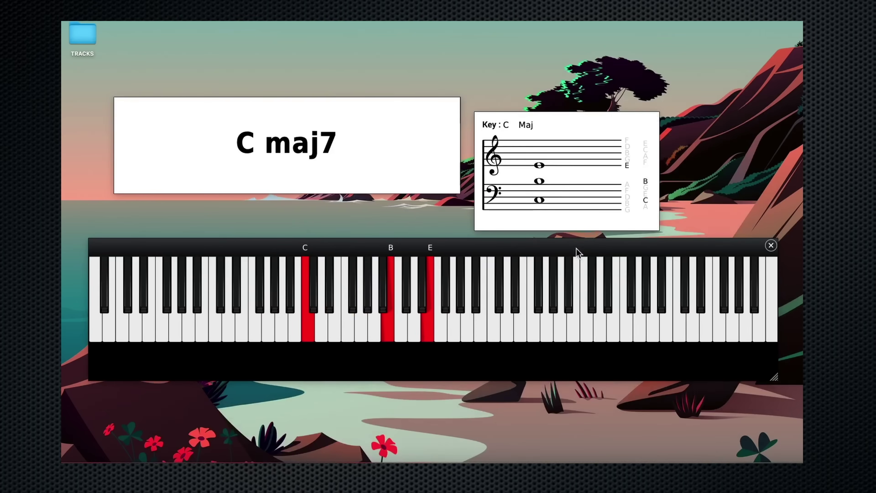
pyautogui.rightClick(468, 247)
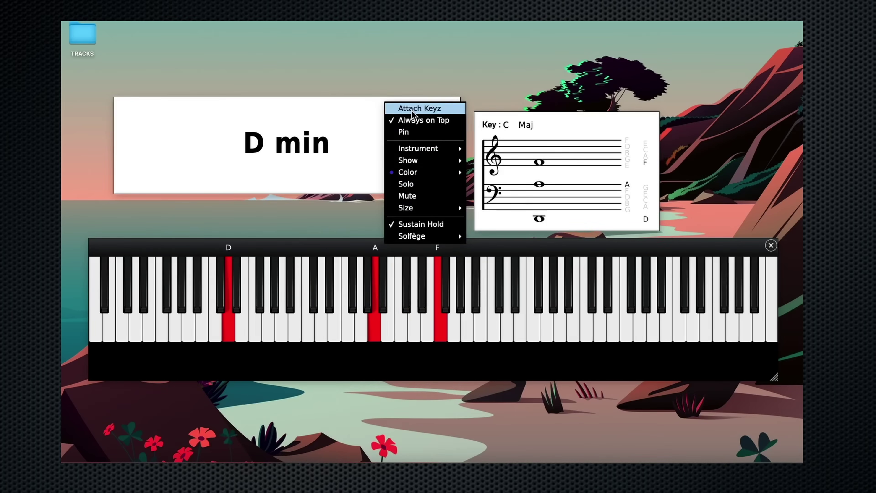
# Nudge the floating keyboard window down and bring up its options menu with the instrument list
pyautogui.moveTo(536, 248)
pyautogui.mouseDown()
pyautogui.moveTo(550, 194)
pyautogui.moveTo(545, 163)
pyautogui.moveTo(538, 261)
pyautogui.mouseUp()
pyautogui.rightClick(436, 254)
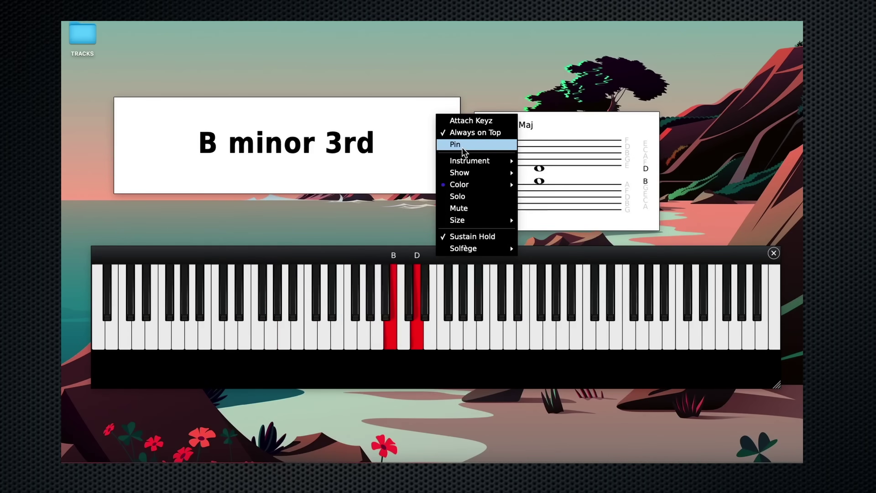
pyautogui.moveTo(465, 165)
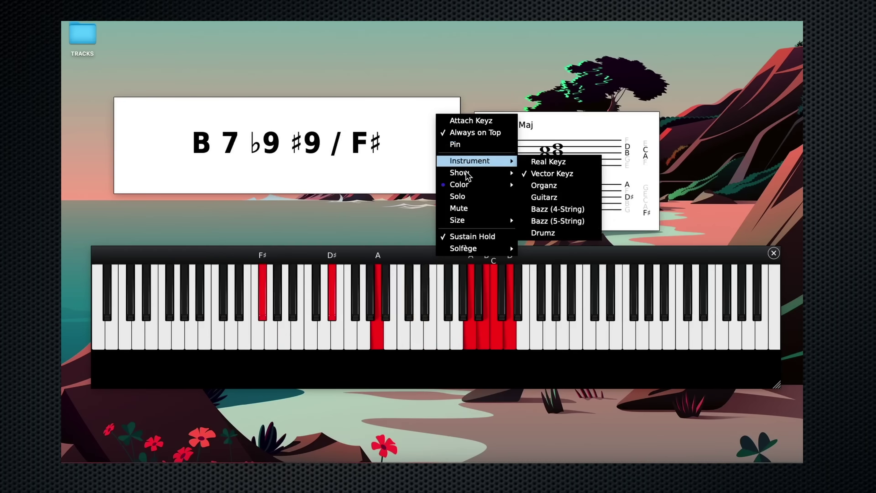
# Turn on C octave labels and show the pitch and mod wheels on the keyboard
pyautogui.click(554, 184)
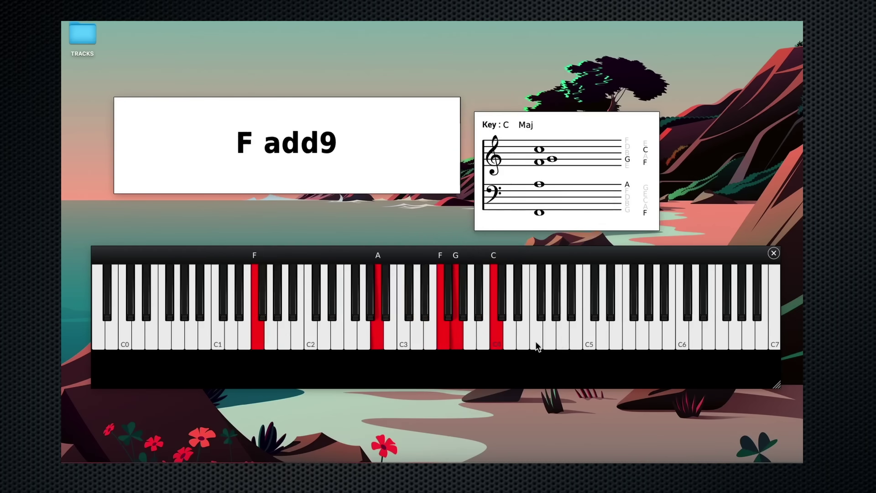
pyautogui.rightClick(442, 255)
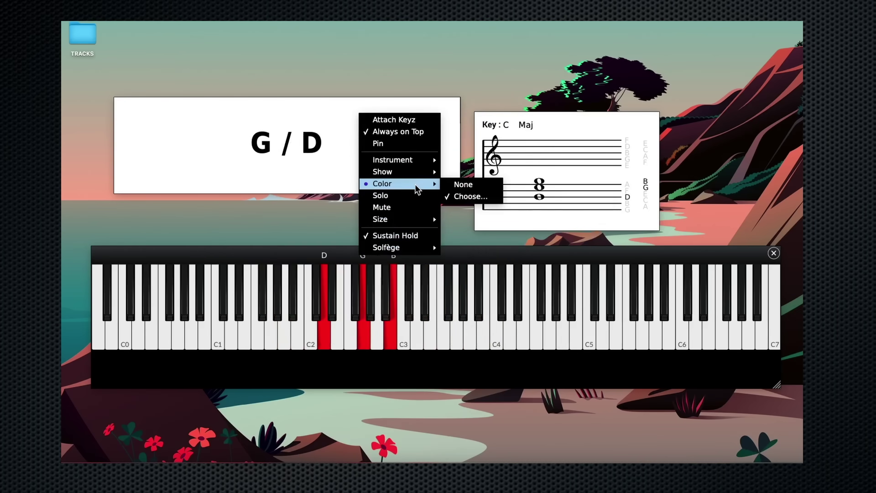
pyautogui.moveTo(425, 172)
pyautogui.click(473, 209)
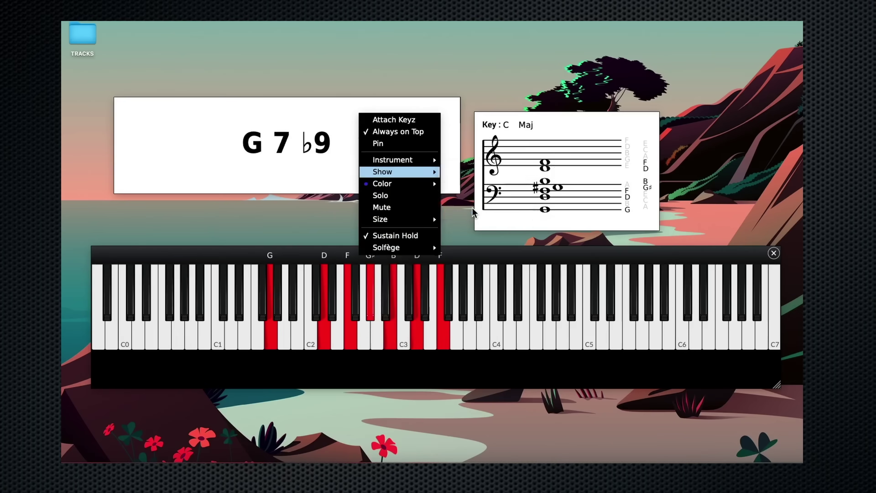
# Add the foot pedals beneath the floating keyboard
pyautogui.rightClick(455, 254)
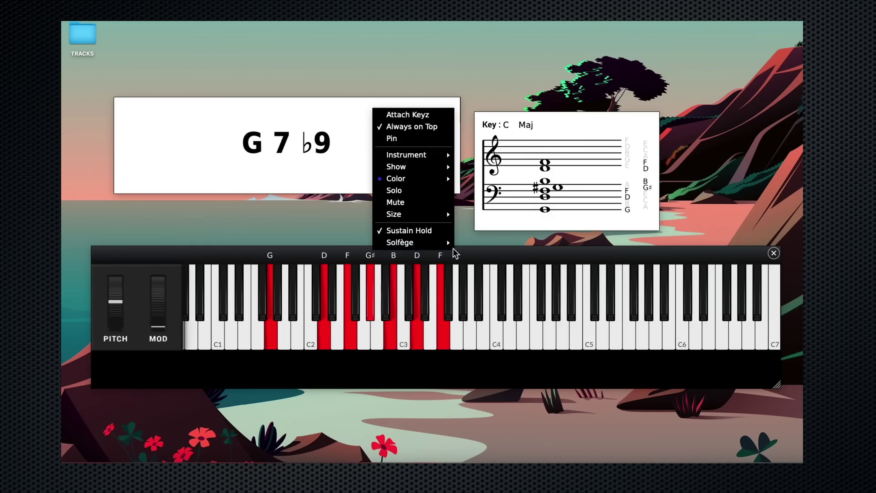
pyautogui.moveTo(448, 168)
pyautogui.click(475, 192)
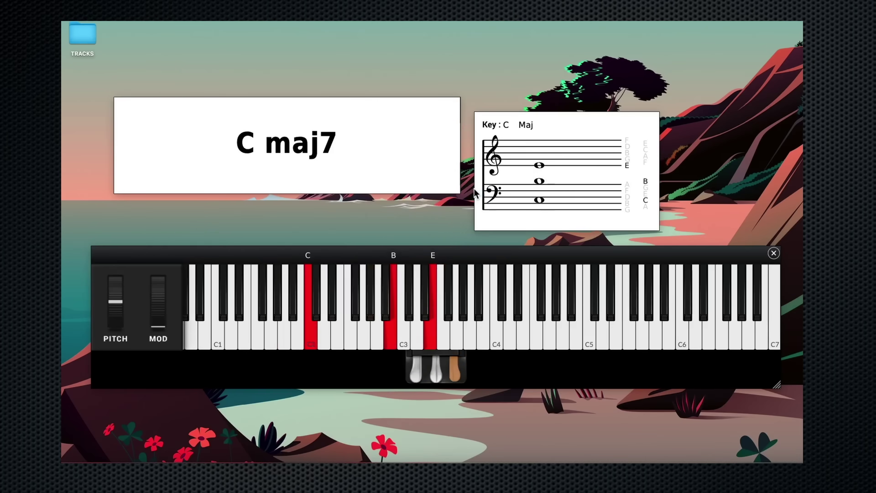
pyautogui.rightClick(457, 370)
# Give the foot pedals a custom green colour
pyautogui.moveTo(440, 354)
pyautogui.click(474, 350)
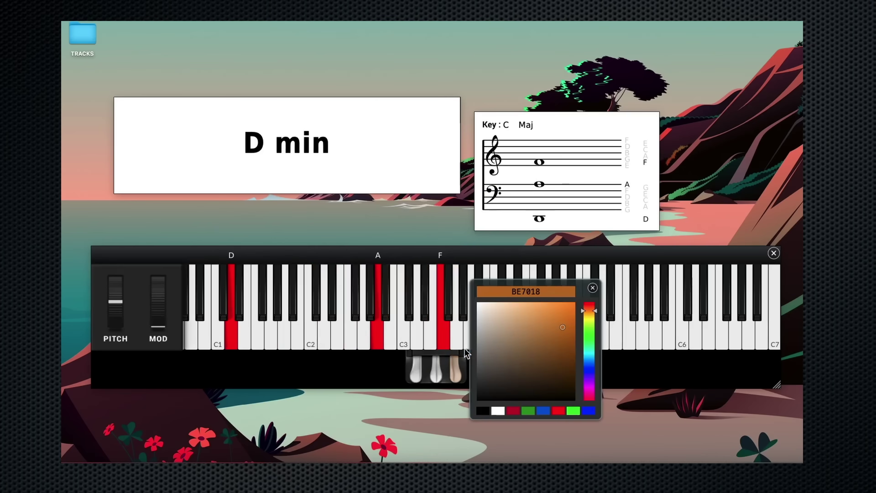
pyautogui.click(585, 339)
pyautogui.click(592, 288)
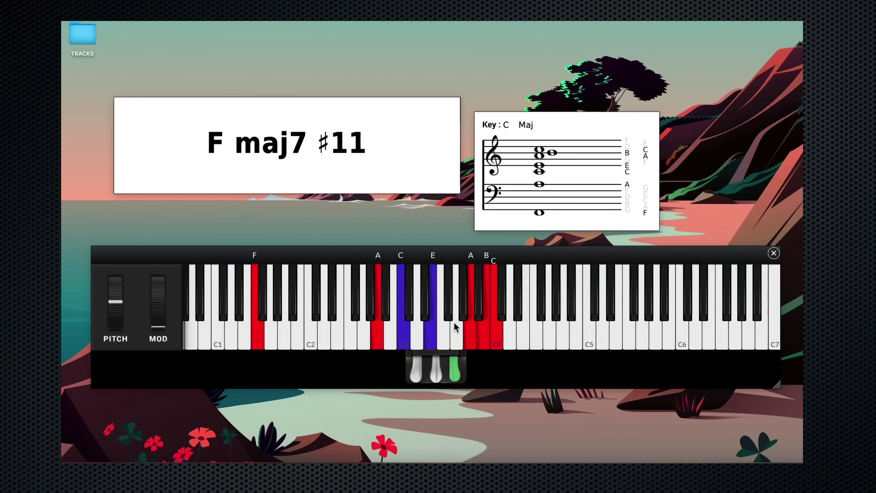
# Change the keyboard's note highlight from purple to green 77D519 and toggle sustain hold
pyautogui.rightClick(448, 322)
pyautogui.moveTo(429, 254)
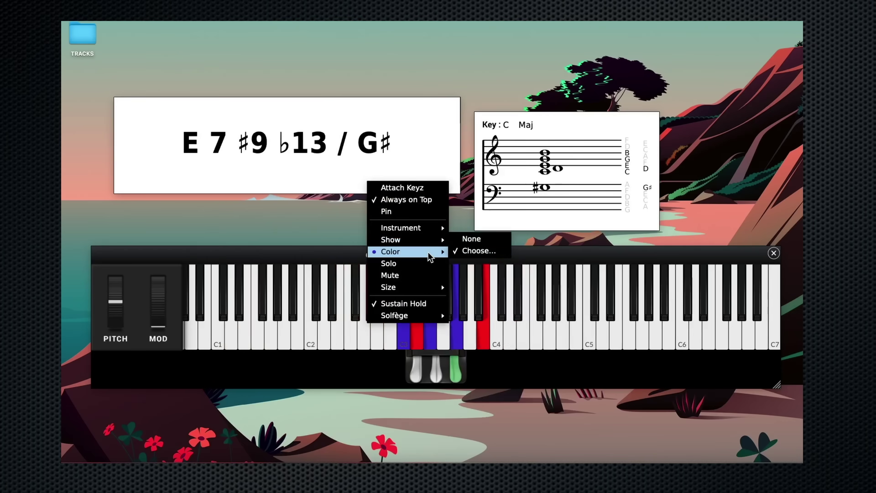
pyautogui.click(469, 250)
pyautogui.click(590, 230)
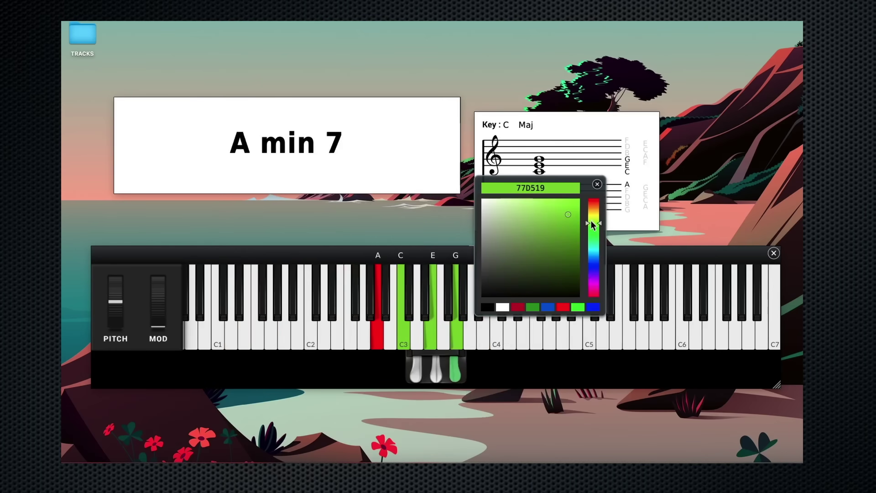
pyautogui.click(597, 184)
pyautogui.rightClick(445, 314)
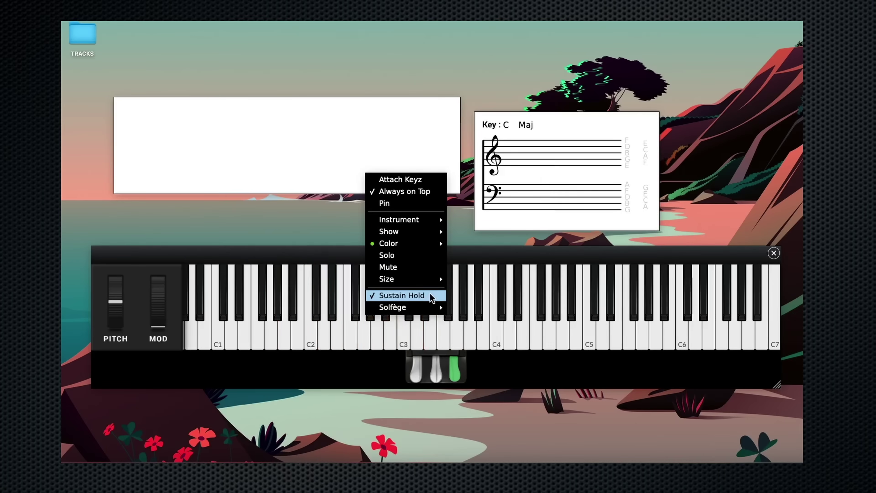
pyautogui.click(341, 232)
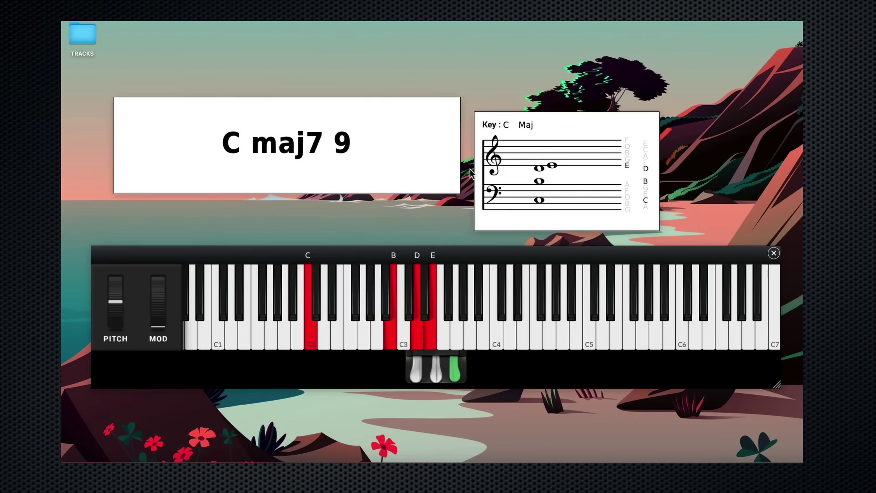
# Give the chord window blue text on a red background
pyautogui.rightClick(431, 165)
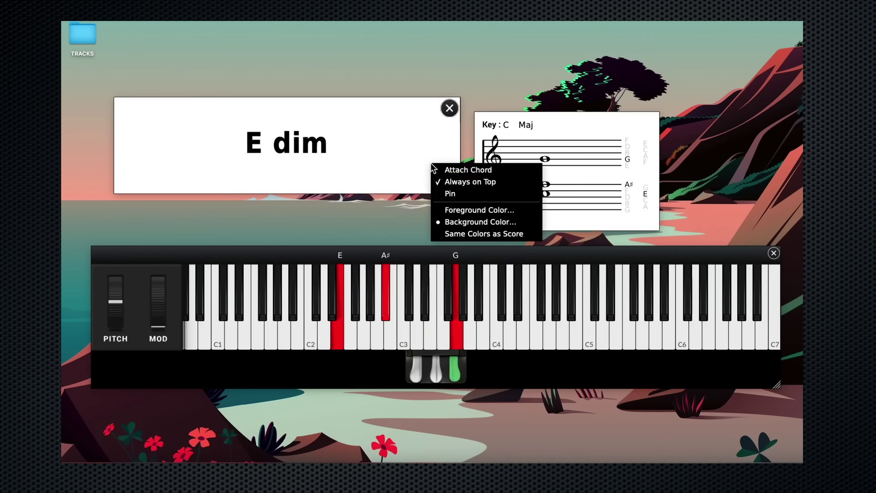
pyautogui.click(455, 214)
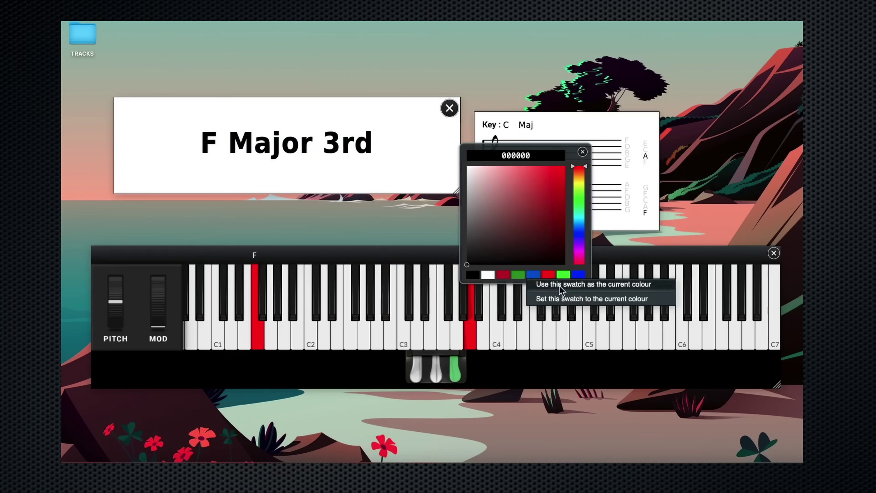
pyautogui.click(533, 275)
pyautogui.click(582, 152)
pyautogui.rightClick(416, 167)
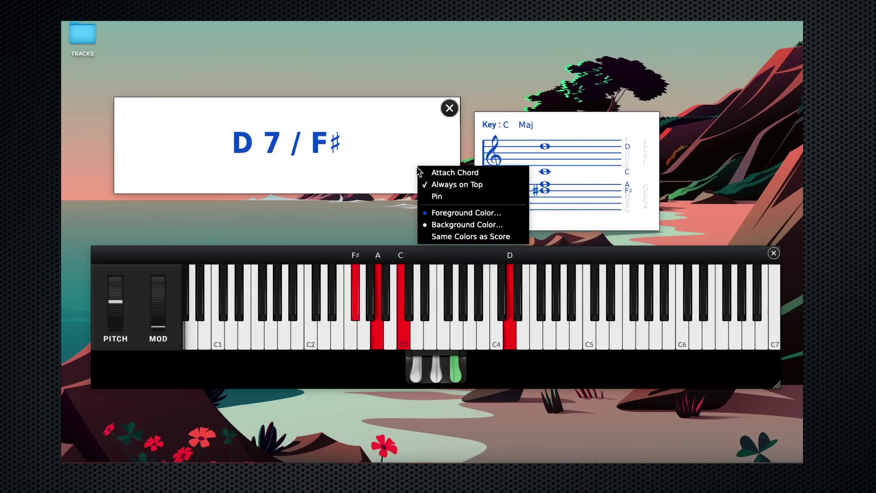
pyautogui.click(448, 224)
pyautogui.rightClick(539, 285)
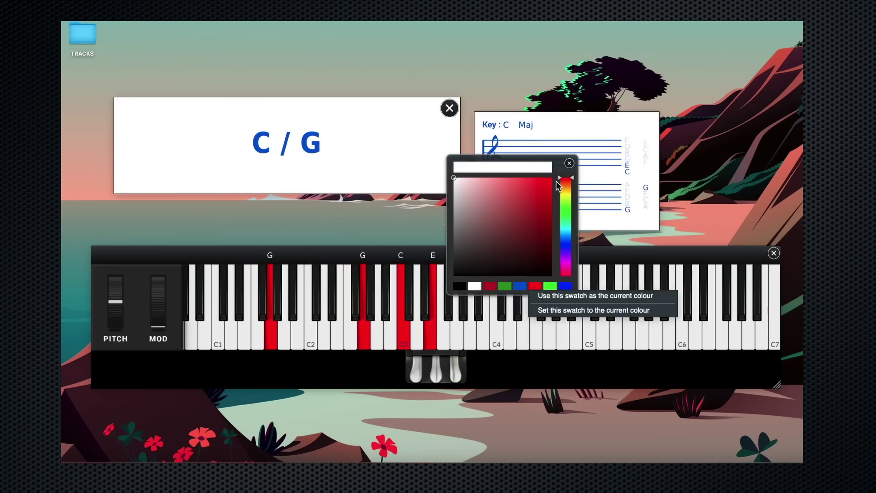
pyautogui.click(595, 296)
pyautogui.click(569, 163)
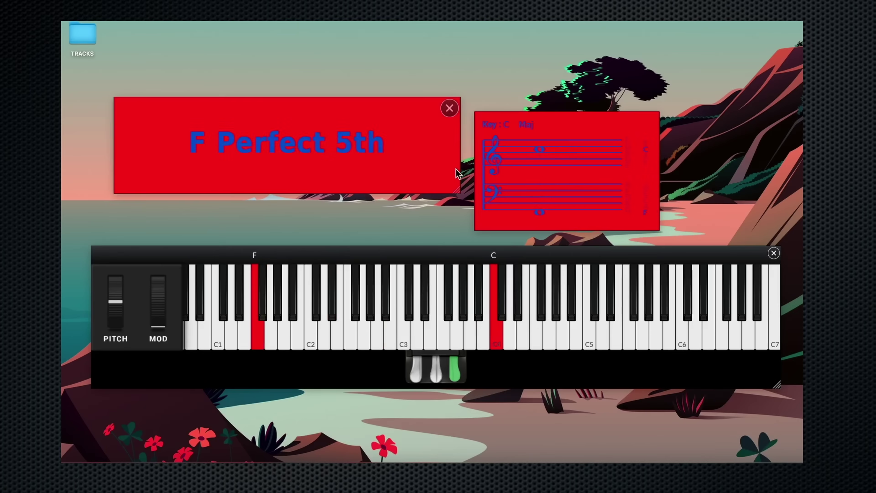
# Uncheck Same Colors as Chords on the score and set its notes to green 1F9714
pyautogui.rightClick(546, 199)
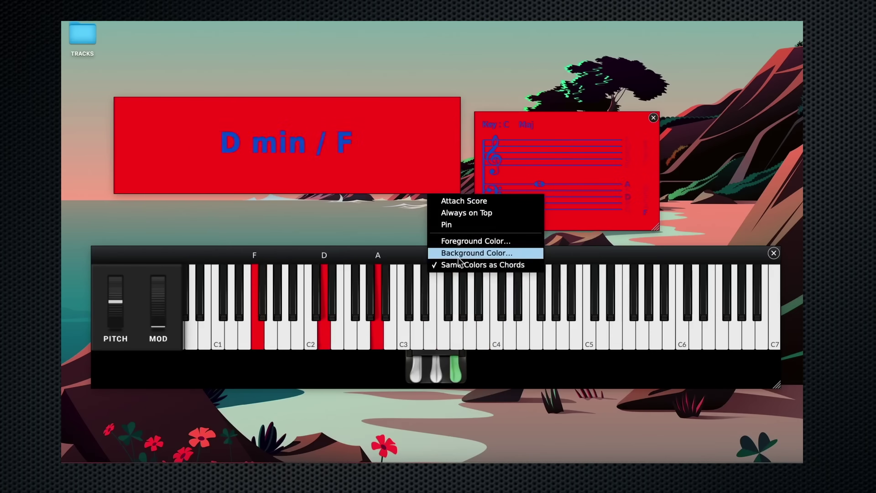
pyautogui.click(455, 266)
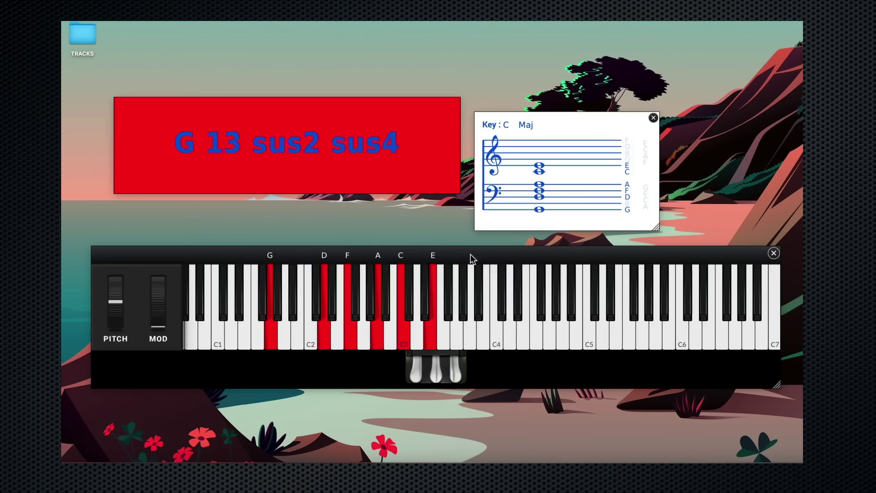
pyautogui.rightClick(536, 204)
pyautogui.click(495, 247)
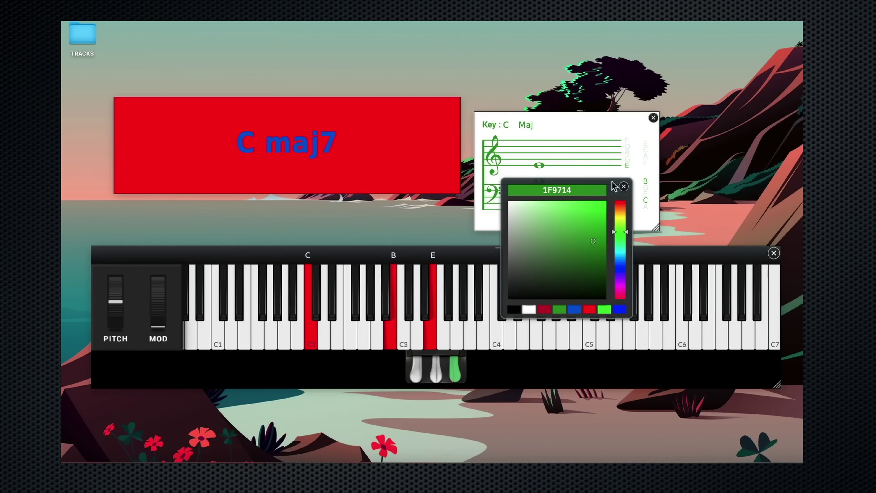
pyautogui.click(623, 186)
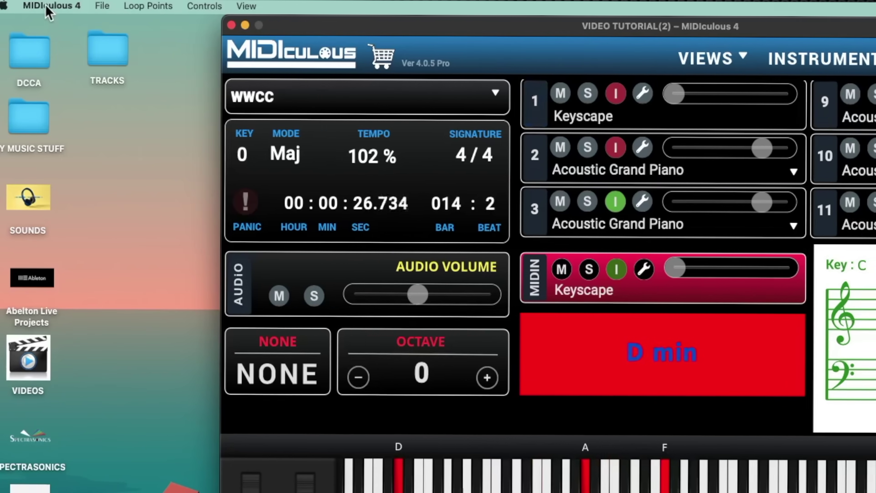
# In Preferences, switch Note Display to Flats and close the Settings dialog
pyautogui.click(49, 6)
pyautogui.click(52, 39)
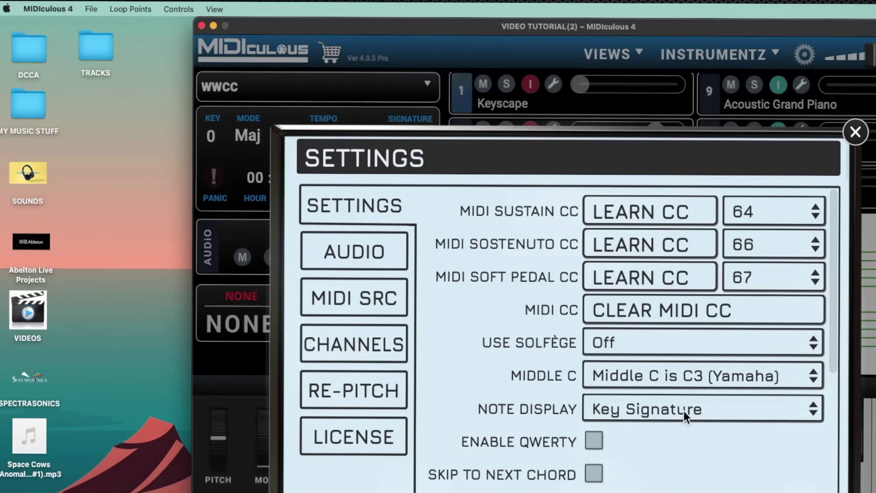
pyautogui.click(726, 436)
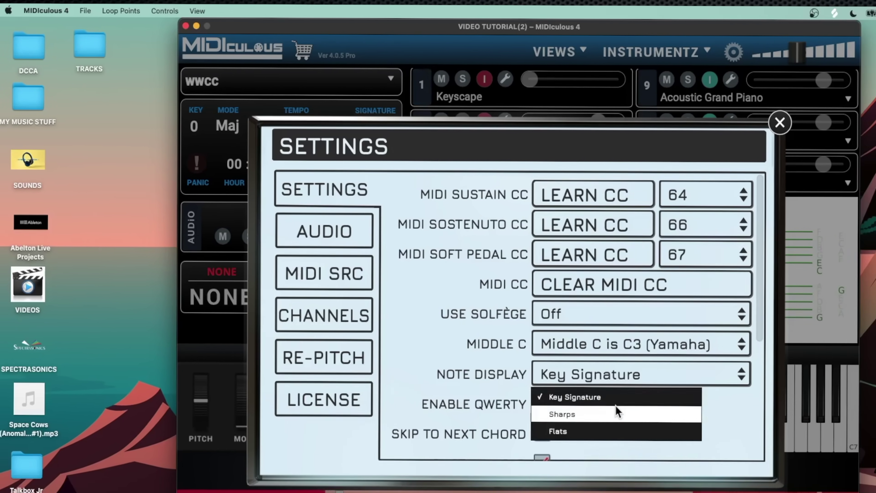
pyautogui.click(617, 413)
pyautogui.click(593, 373)
pyautogui.click(590, 431)
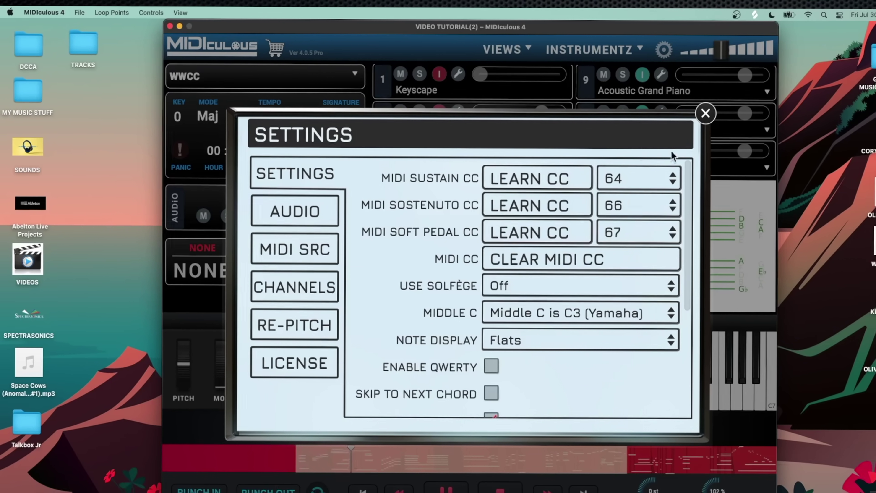
pyautogui.click(729, 116)
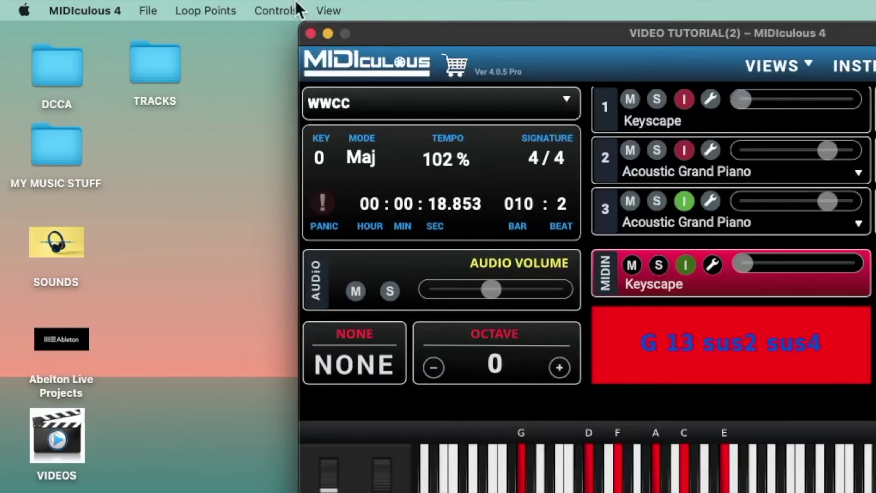
# Choose File > Create LMS/LMV Lesson… to open the Create Lesson dialog
pyautogui.click(148, 11)
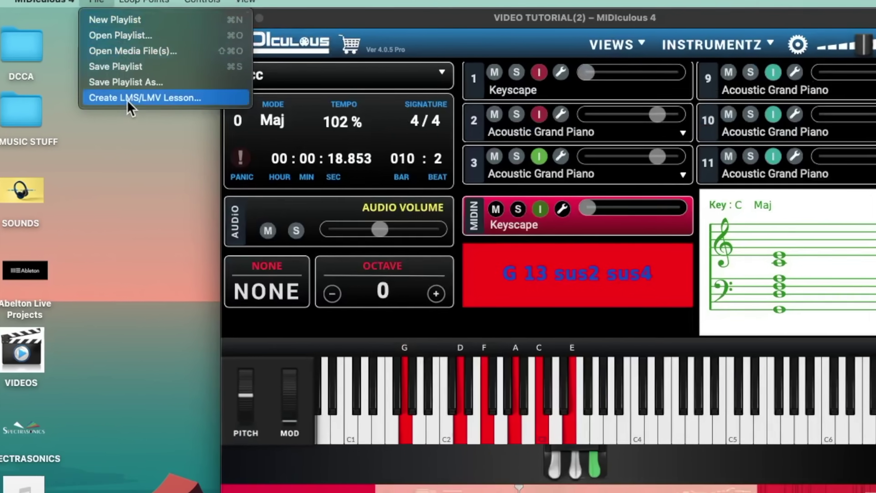
pyautogui.click(128, 100)
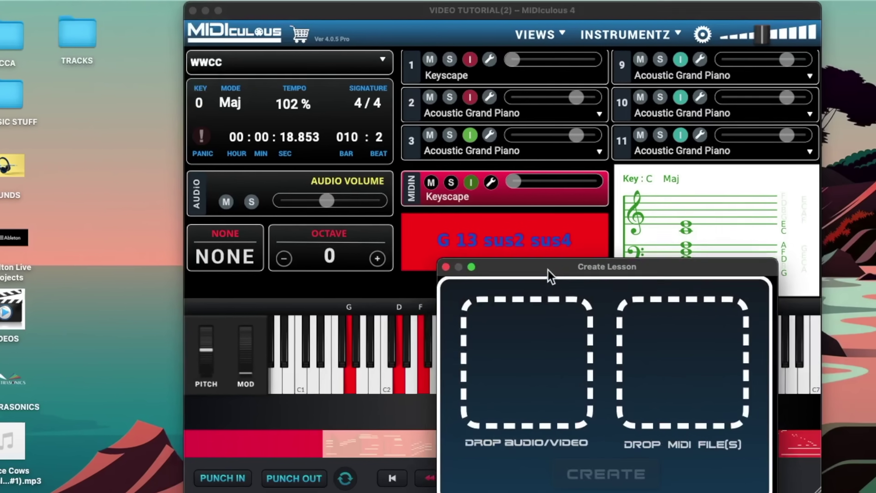